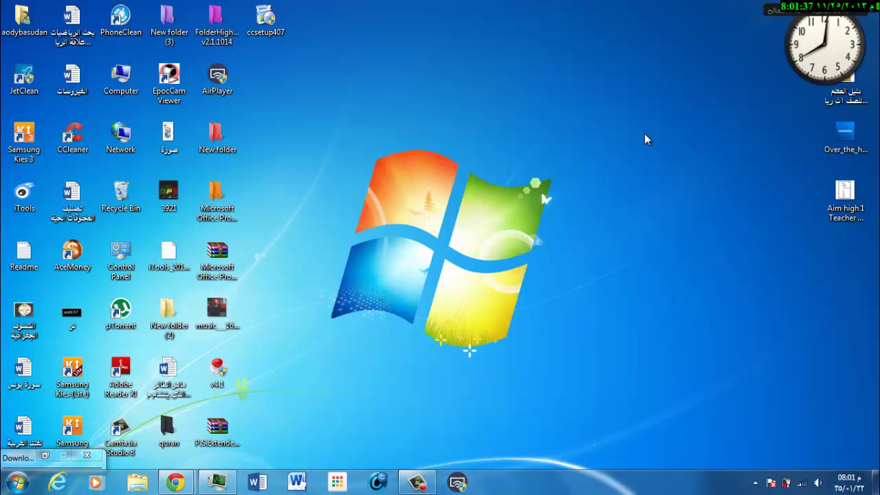
Dismiss the download notice and extract the P.S.Extended.CS6.13.0.Final archive onto the desktop
right_click(644, 134)
click(664, 172)
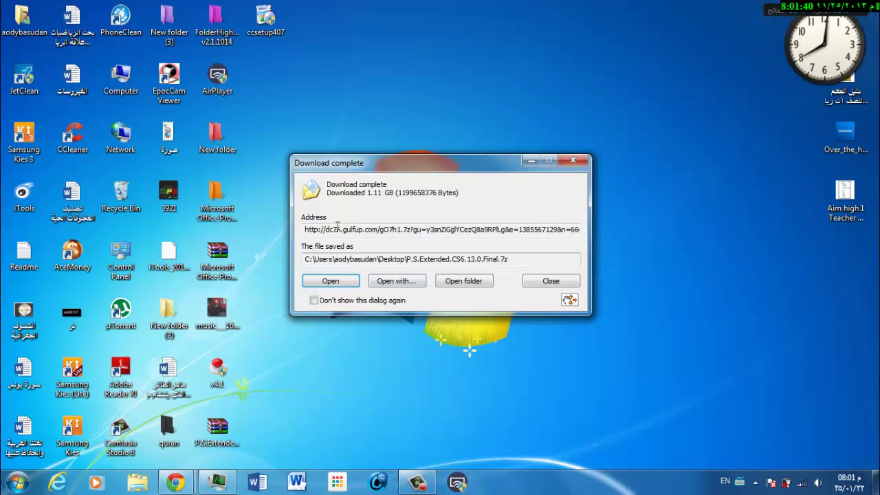
click(542, 282)
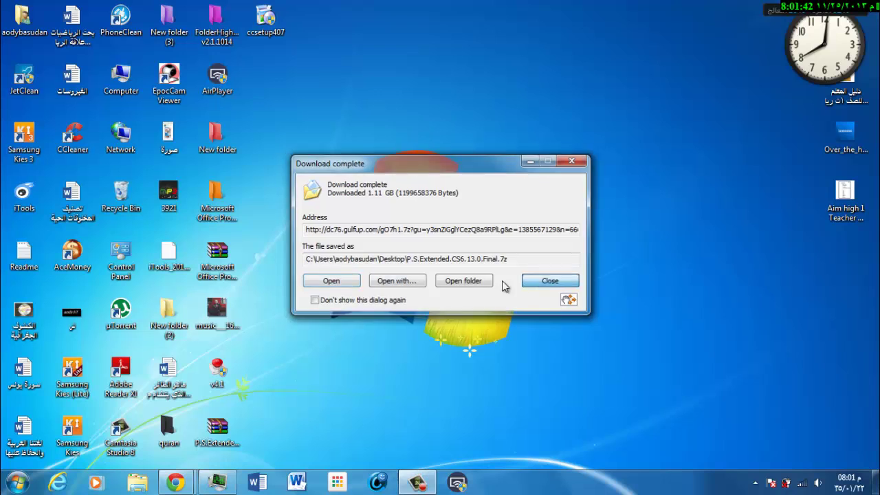
mouse_move(220, 412)
mouse_down()
mouse_move(494, 135)
mouse_move(512, 69)
mouse_up()
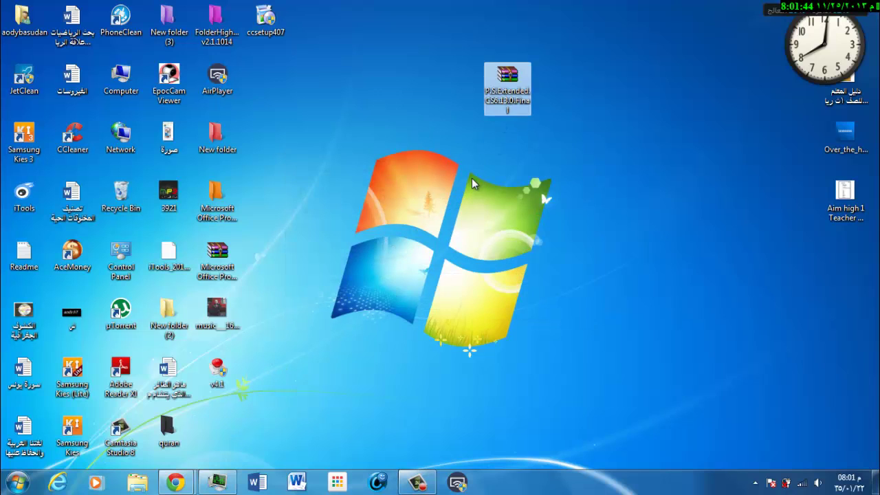
right_click(514, 76)
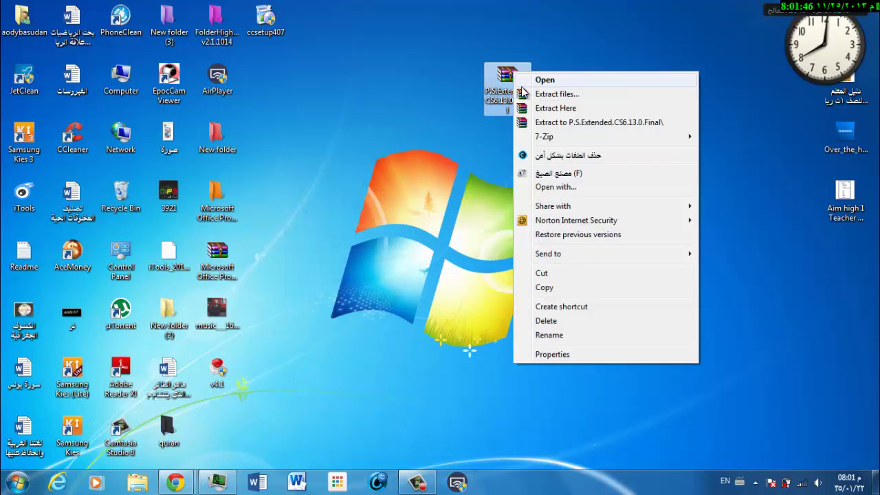
click(530, 107)
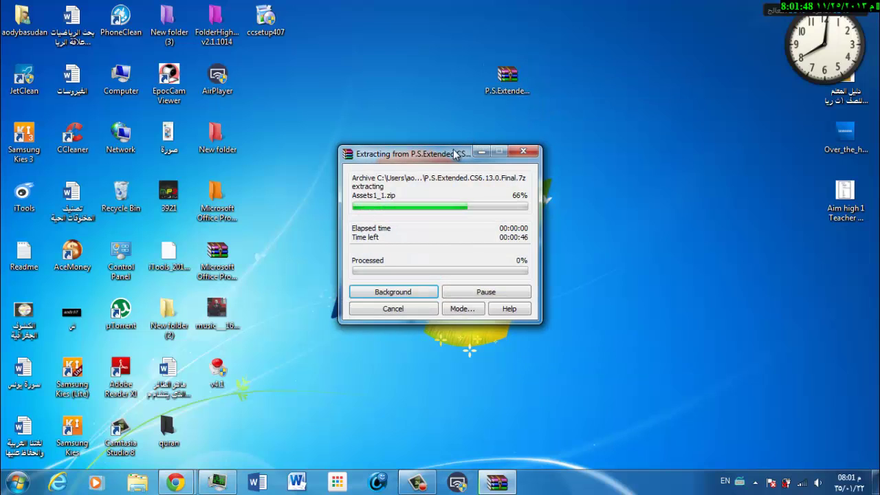
Refresh the desktop to reveal the extracted files and move the WinRAR progress window aside
right_click(529, 344)
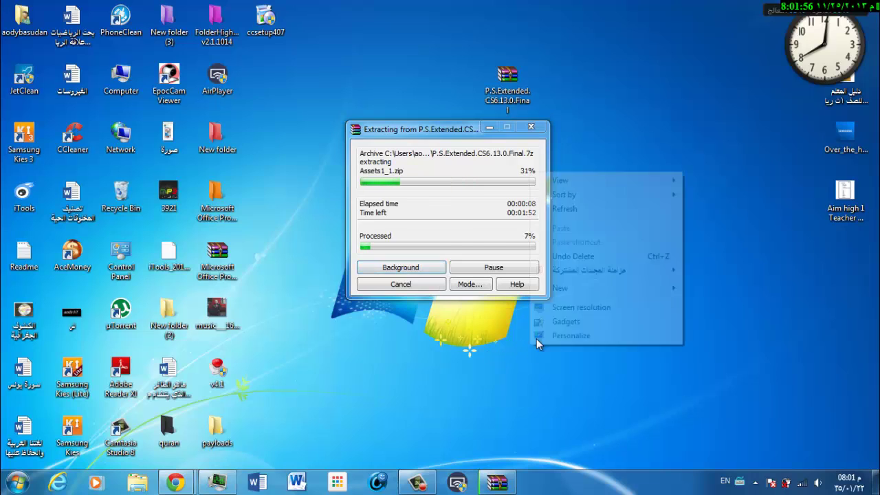
click(570, 210)
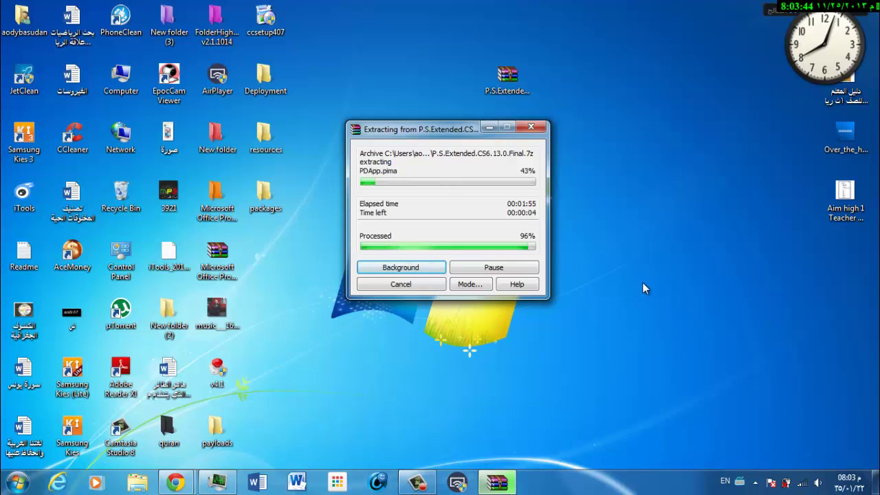
right_click(645, 283)
click(679, 320)
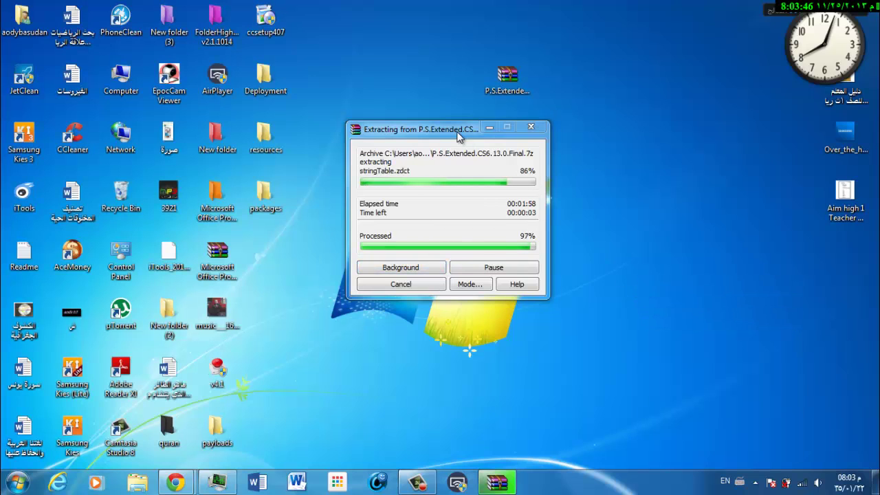
drag(476, 137, 510, 150)
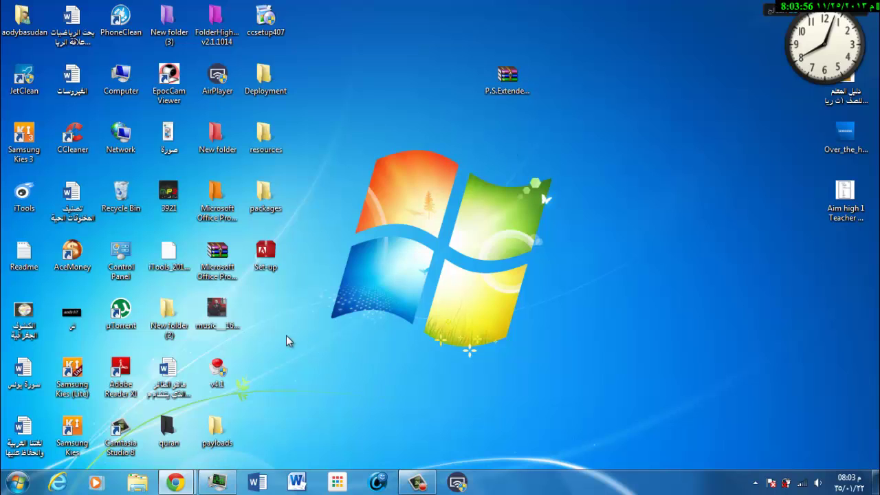
Gather Deployment, resources, packages and Set-up into a new desktop column, then launch Set-up
mouse_move(286, 335)
mouse_down()
mouse_move(270, 72)
mouse_move(609, 103)
mouse_up()
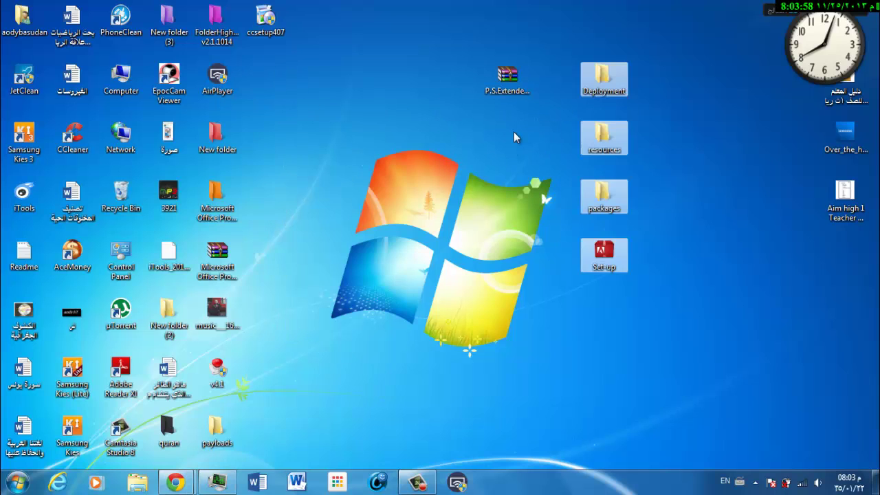
drag(507, 76, 266, 76)
click(433, 261)
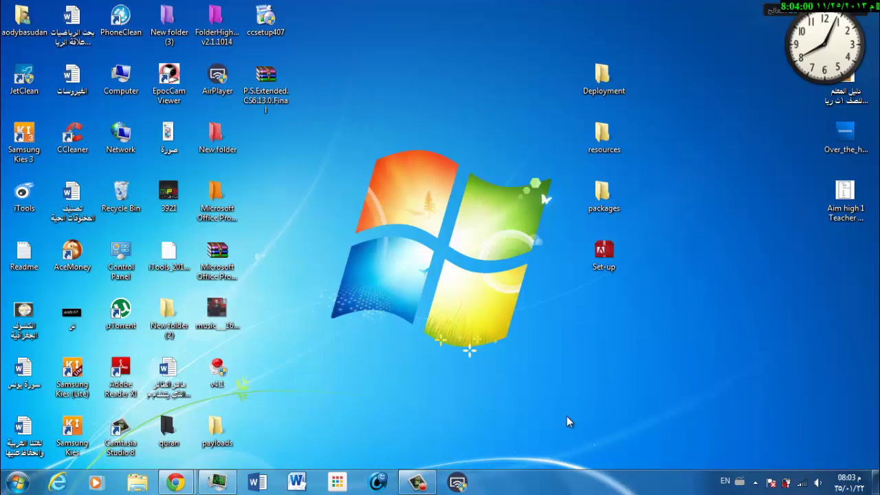
click(605, 249)
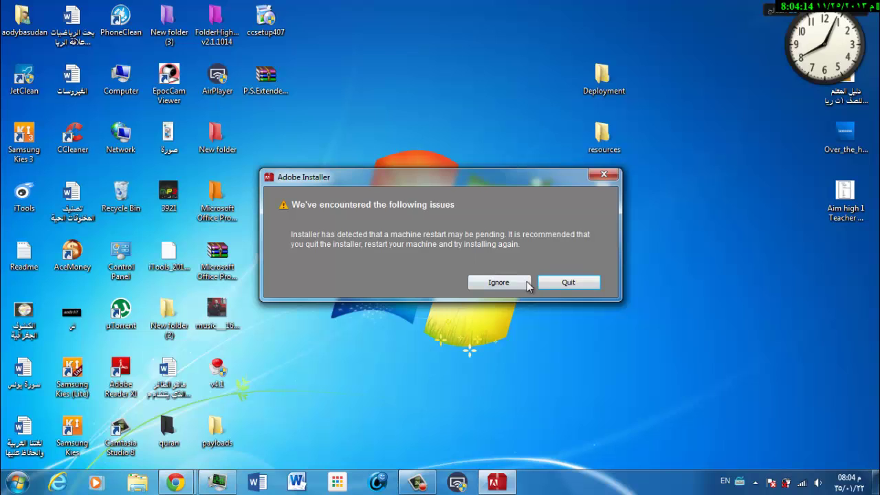
Ignore the pending-restart warning and let the installer initialize, placing payloads above Deployment meanwhile
click(498, 282)
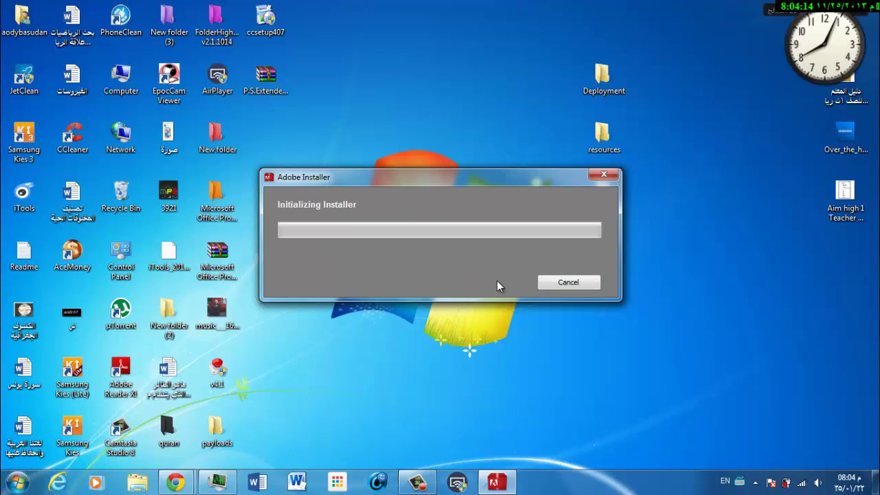
right_click(333, 327)
click(378, 192)
drag(376, 179, 389, 171)
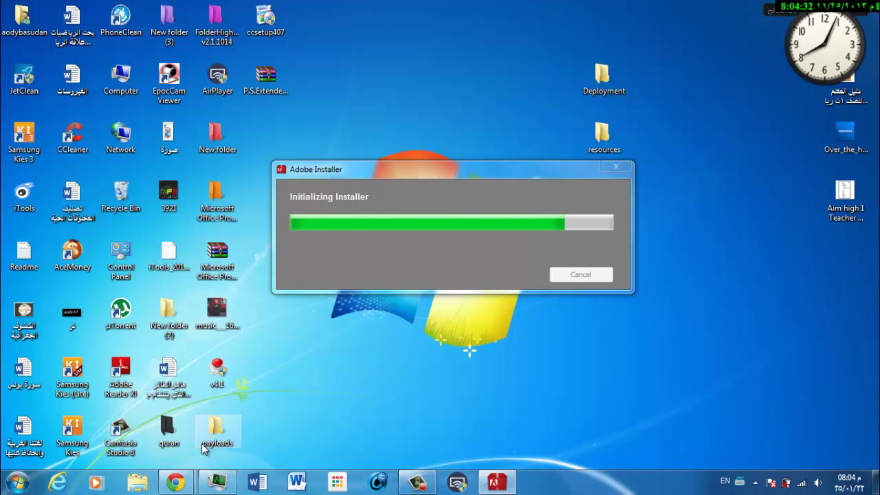
drag(216, 430, 591, 38)
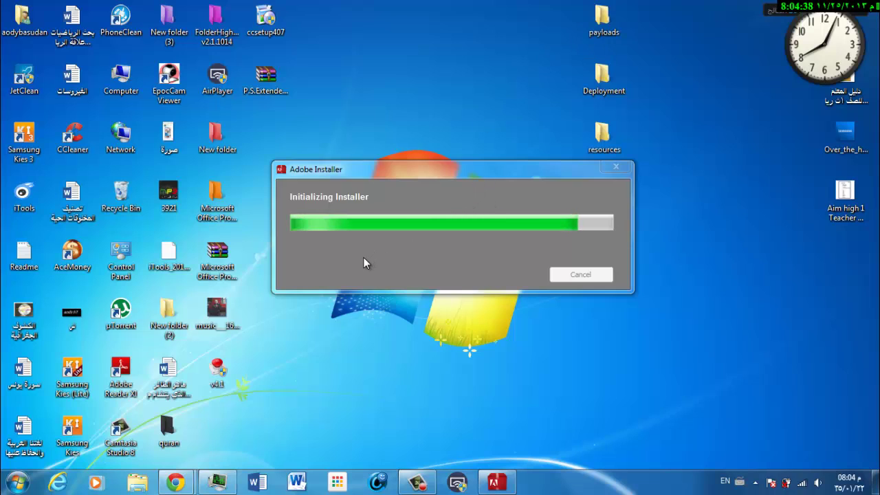
right_click(536, 332)
click(578, 200)
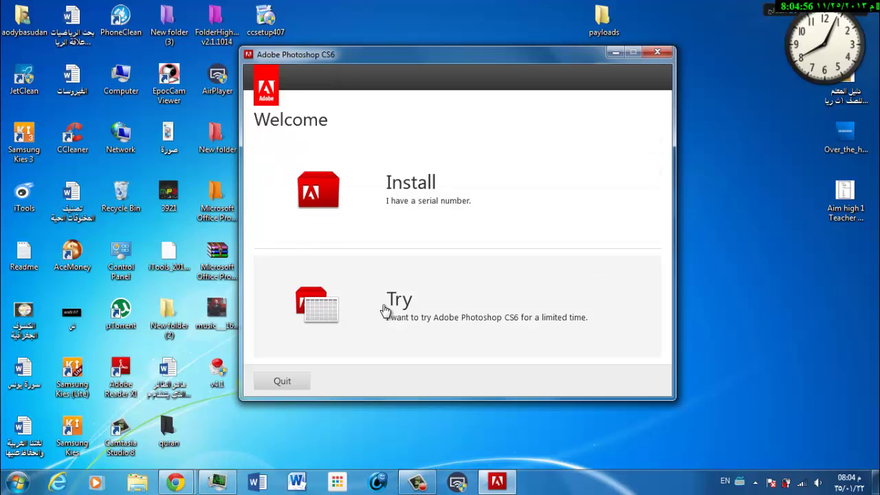
Choose Try and accept the license agreement to reach the Adobe ID sign-in page
click(385, 311)
click(610, 383)
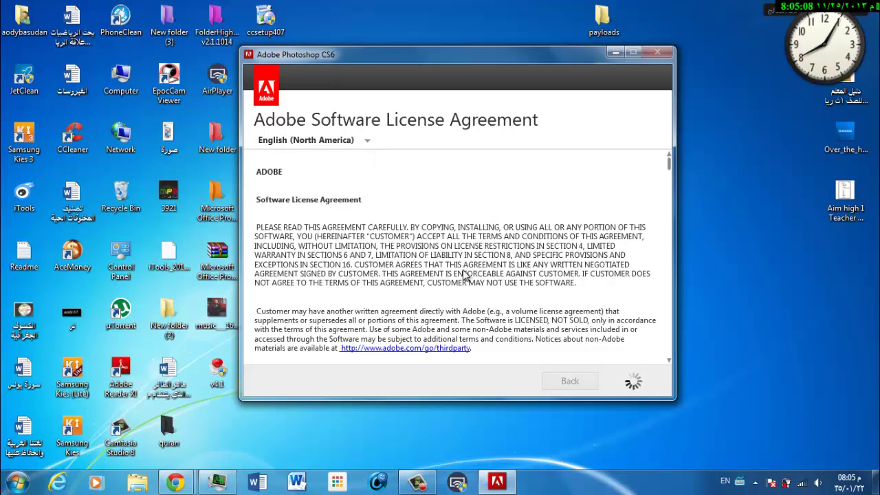
right_click(720, 270)
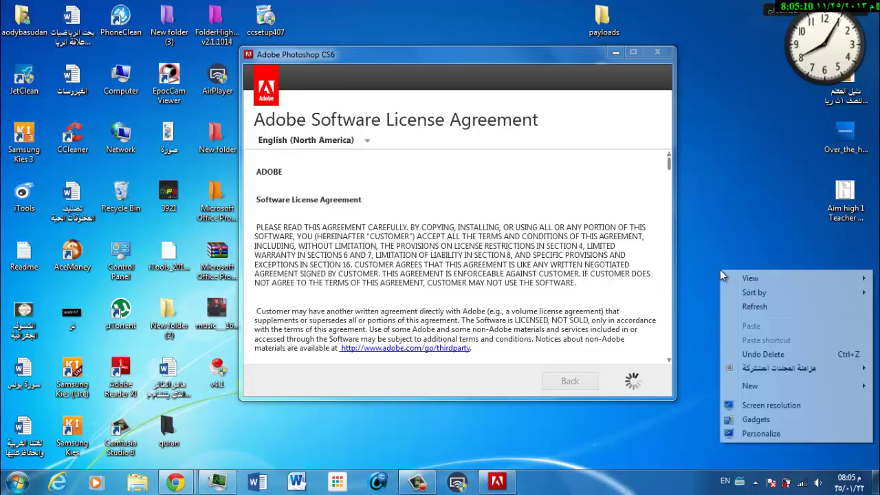
click(751, 305)
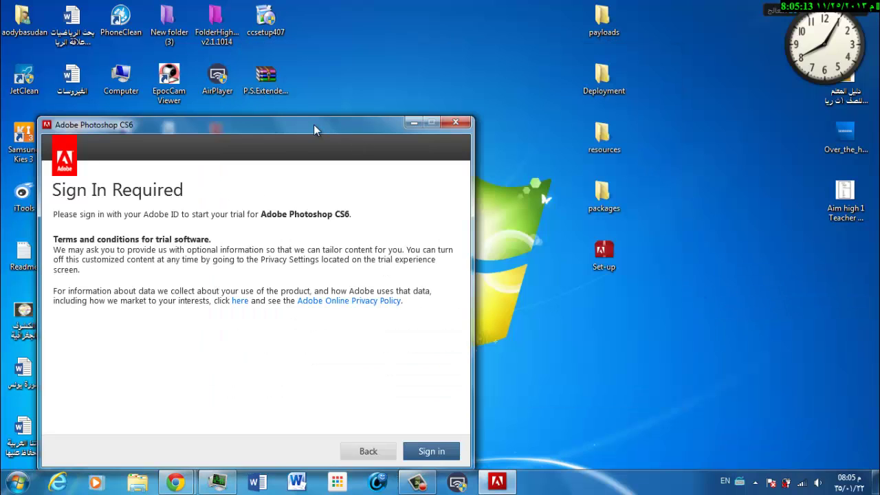
drag(314, 127, 450, 46)
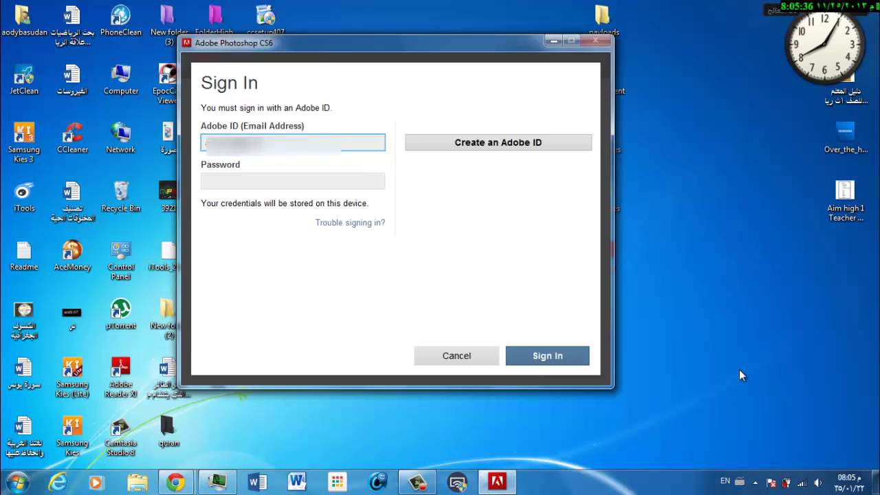
Attempt the Adobe ID sign-in, then return from the password reset page to Sign In
key(Tab)
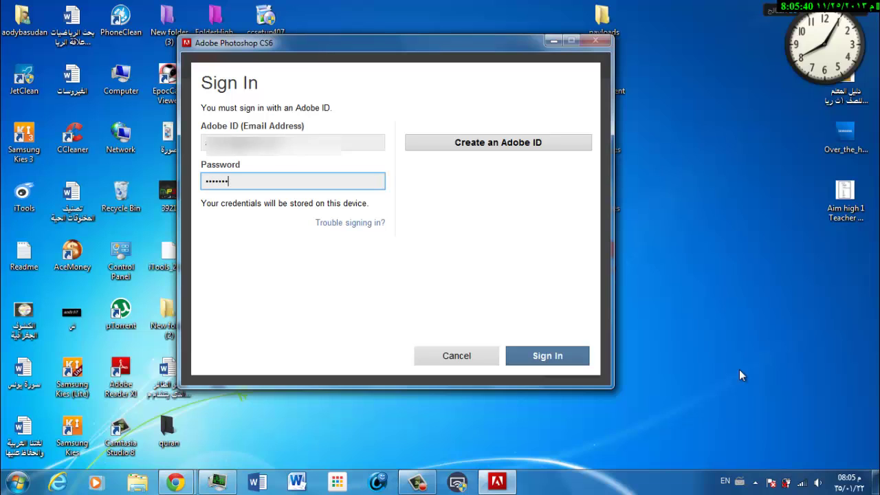
key(Return)
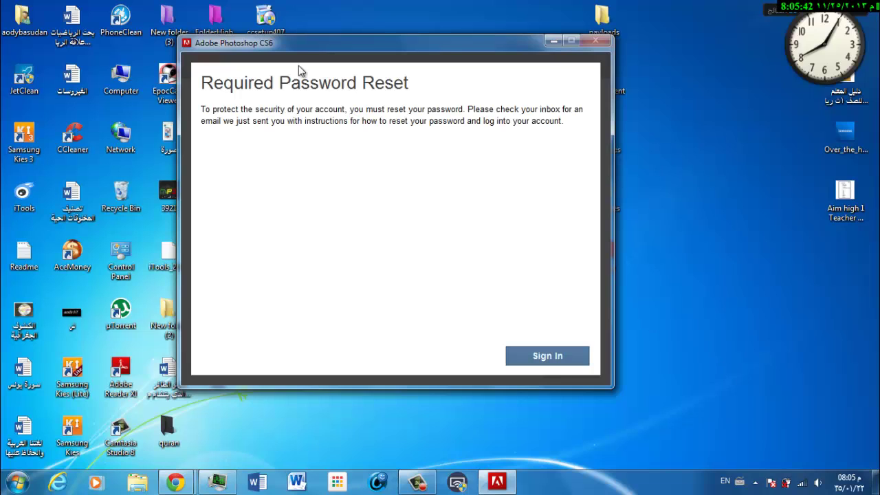
drag(264, 75, 357, 84)
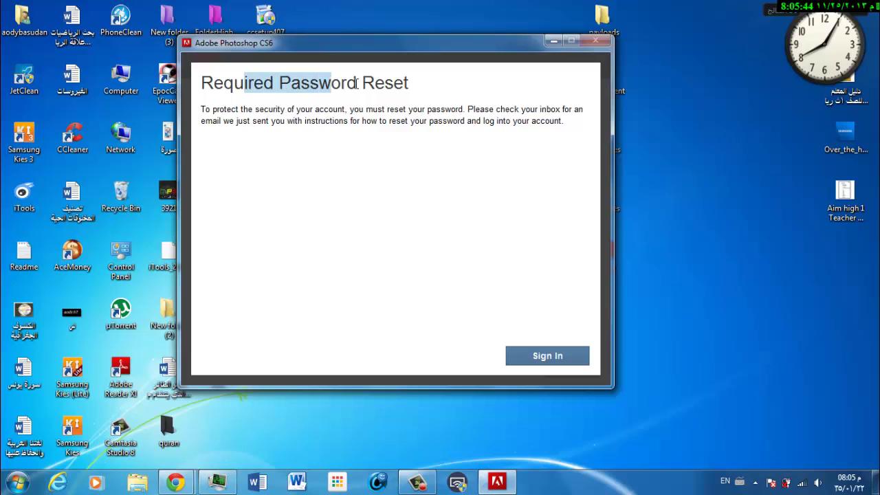
click(378, 120)
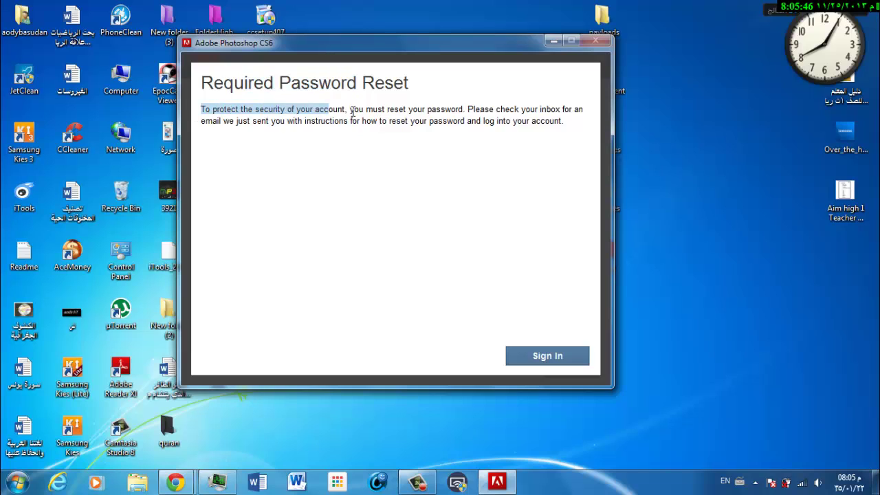
drag(220, 109, 558, 110)
click(557, 355)
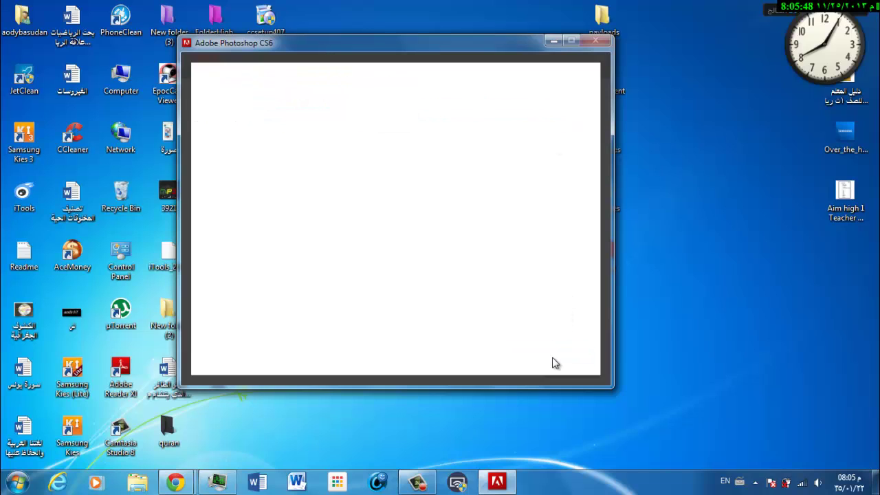
Choose to create a new Adobe ID and reposition the installer window
right_click(672, 121)
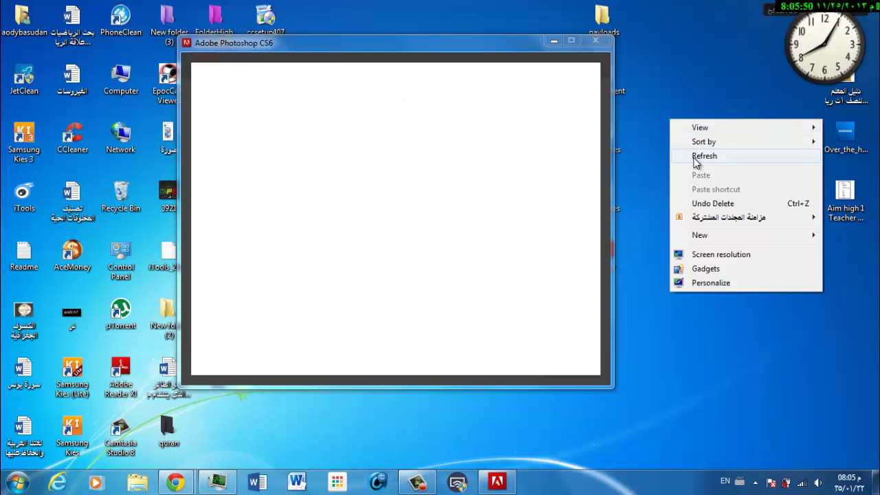
click(685, 157)
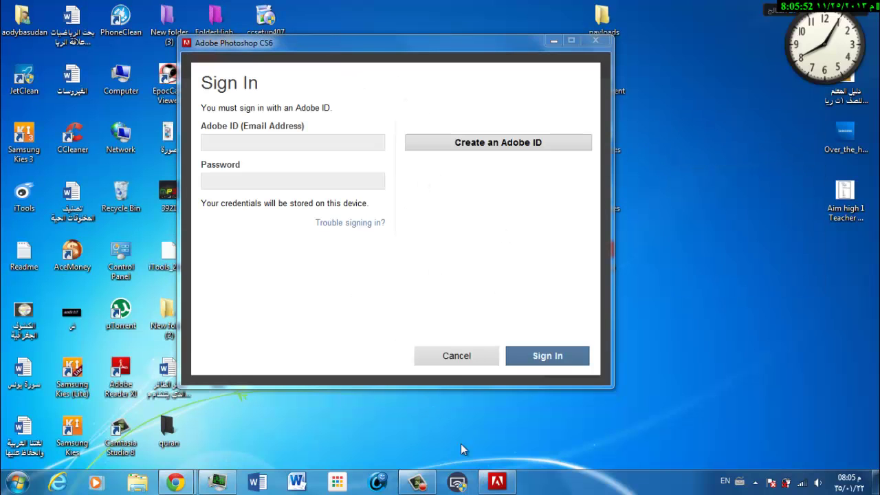
click(418, 482)
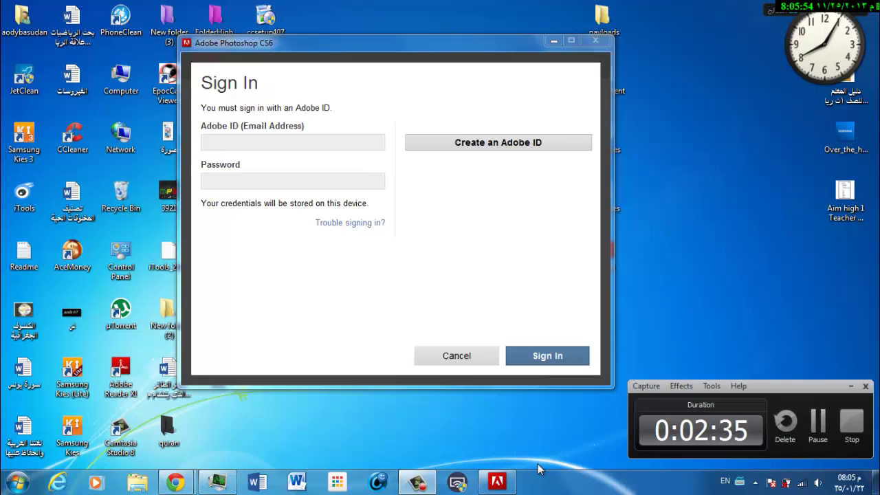
click(421, 481)
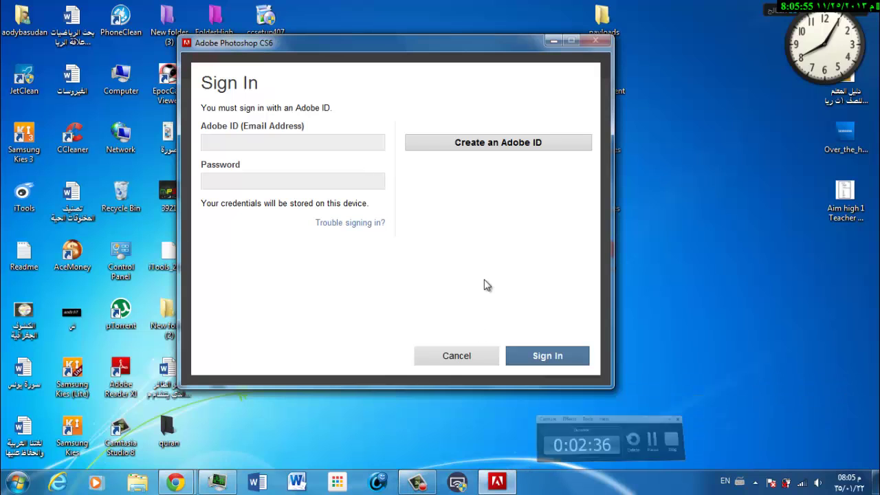
click(519, 145)
drag(361, 45, 381, 41)
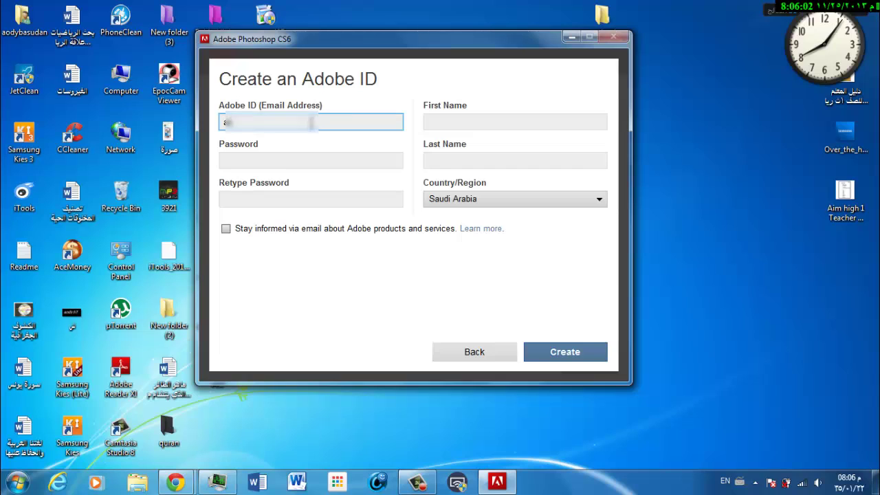
Enter the account e-mail, password, password confirmation, first and last name, then submit the form
text(dyb)
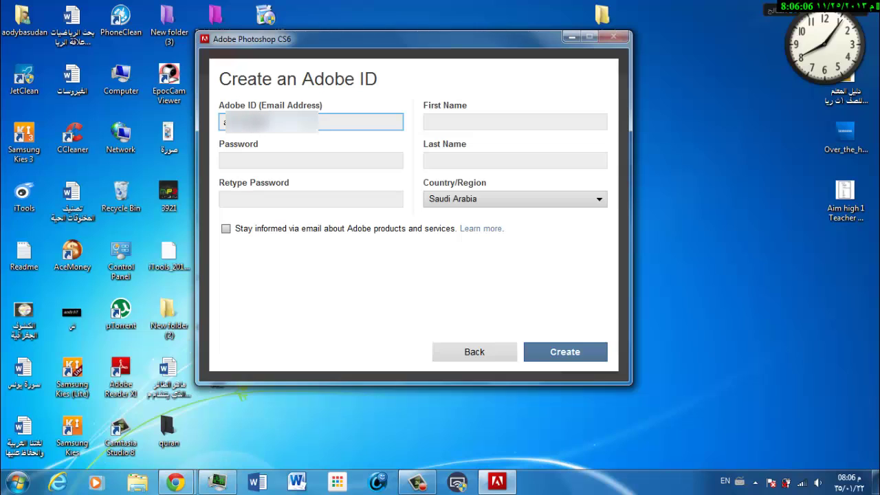
click(311, 160)
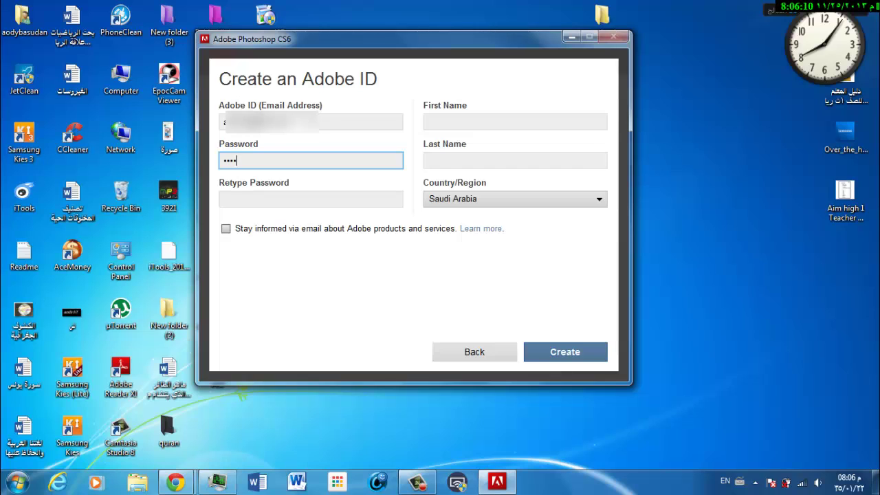
click(311, 199)
text(a)
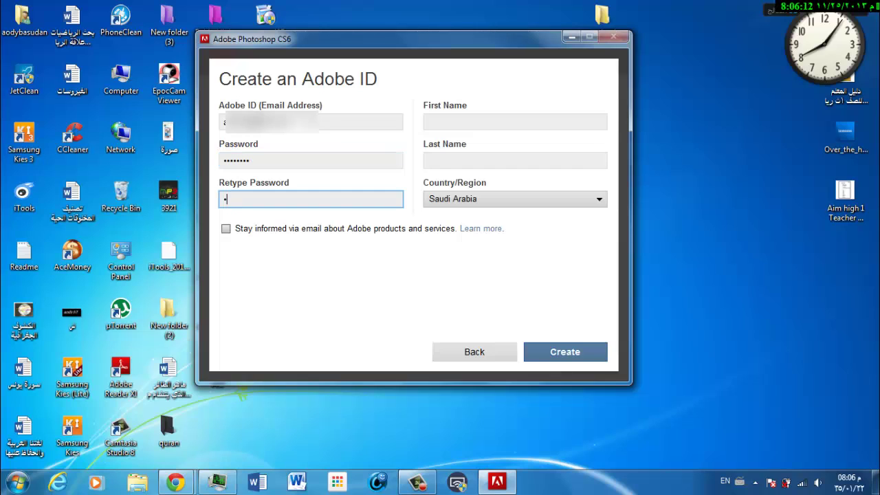
text(aaa)
click(523, 122)
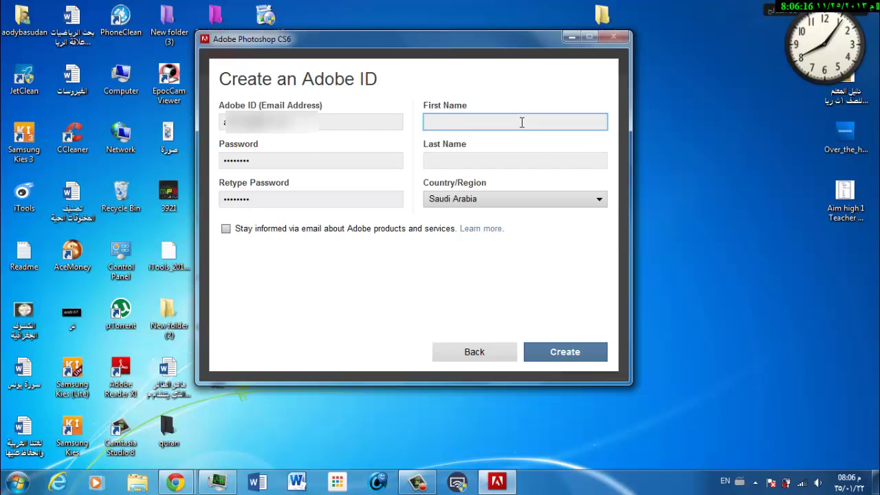
text(aody)
key(Tab)
text(b)
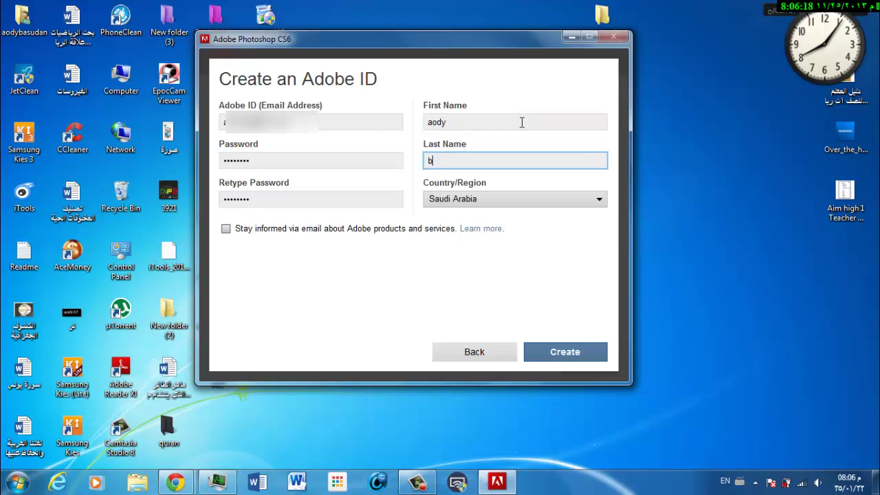
text(s)
click(545, 358)
right_click(694, 109)
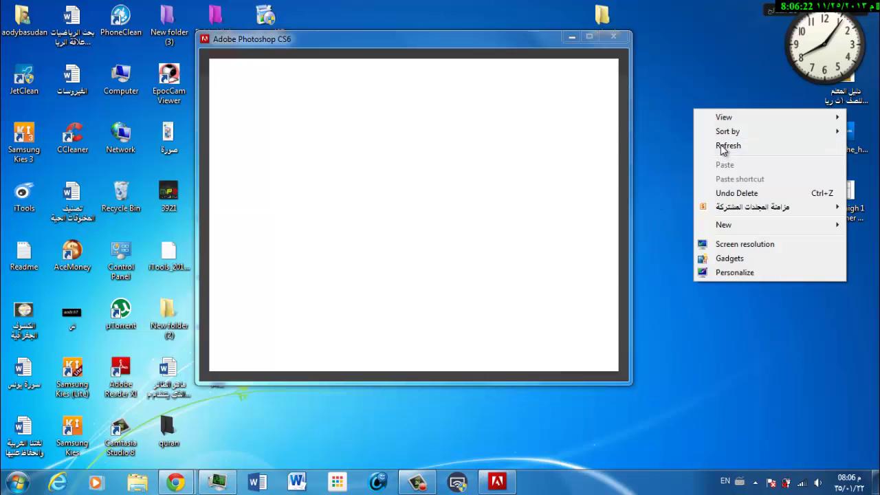
Pick 'English العربية' as the Photoshop CS6 language and install into C:\Program Files\Adobe
click(722, 147)
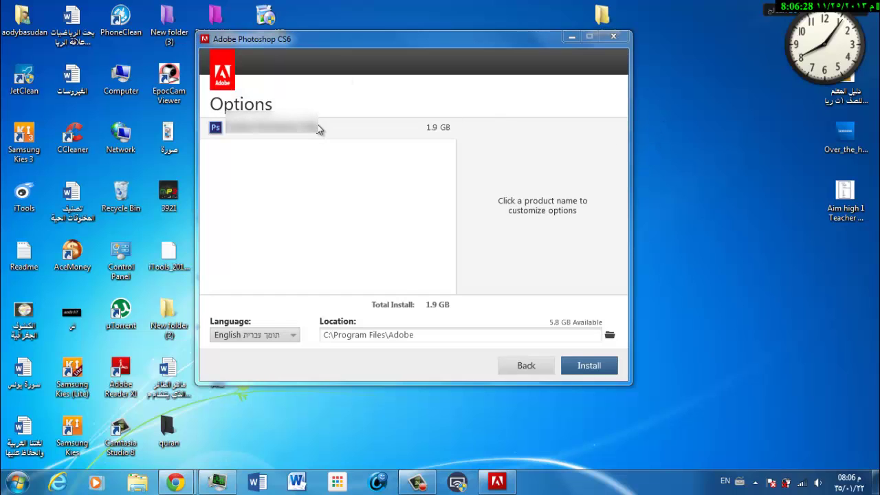
click(319, 130)
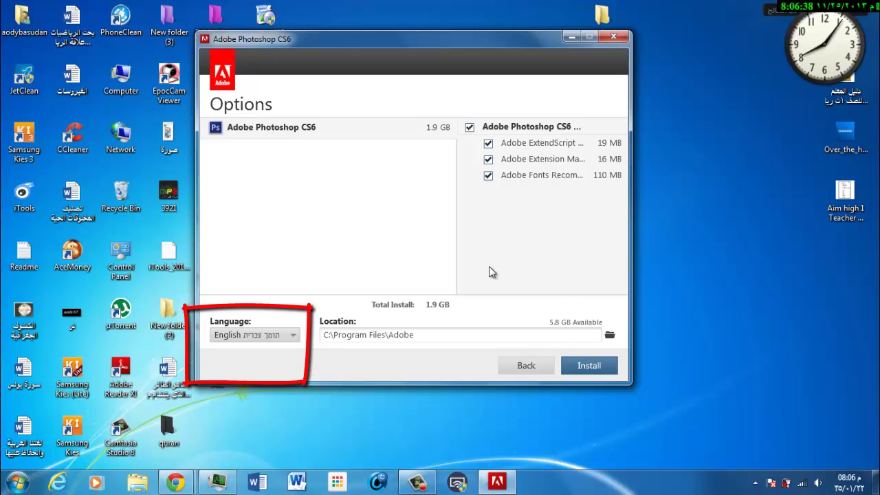
click(256, 336)
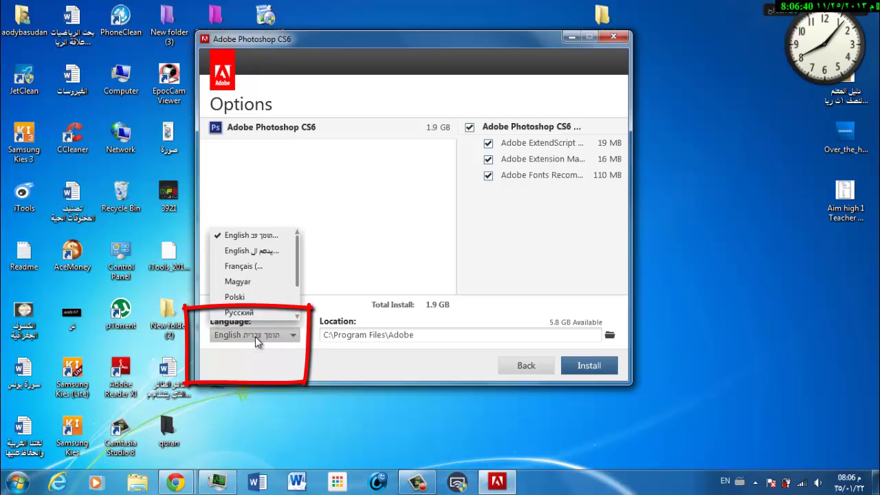
click(265, 252)
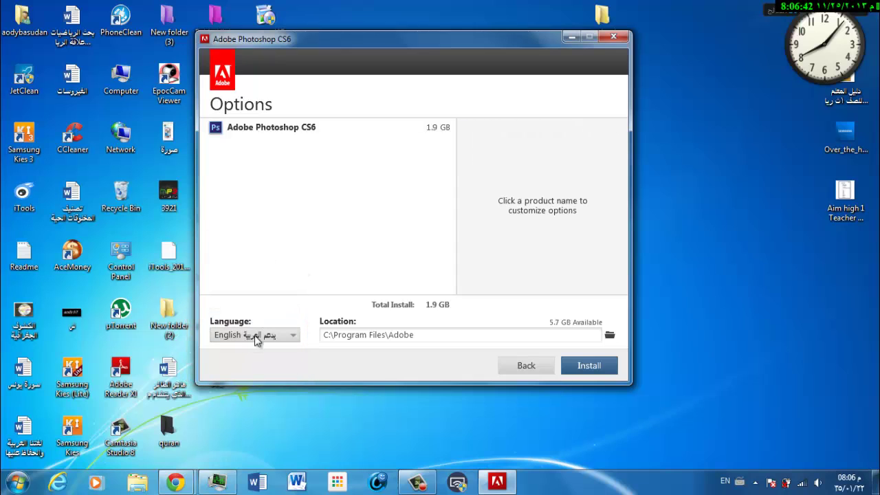
click(234, 136)
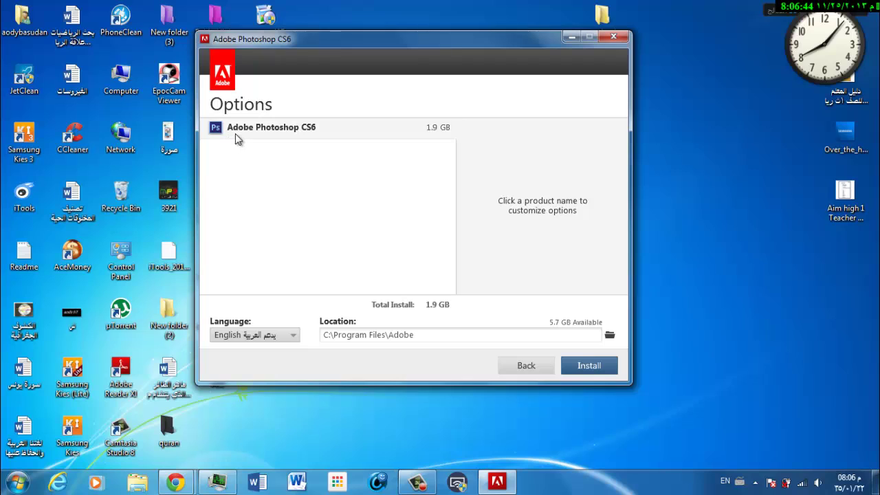
click(588, 367)
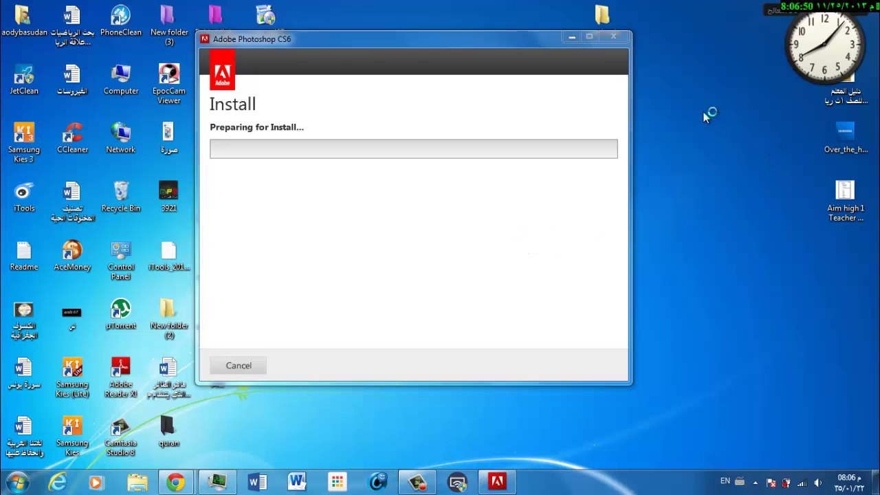
Wait for Installation Complete, refreshing the desktop meanwhile, then close the finished installer
right_click(706, 115)
click(735, 146)
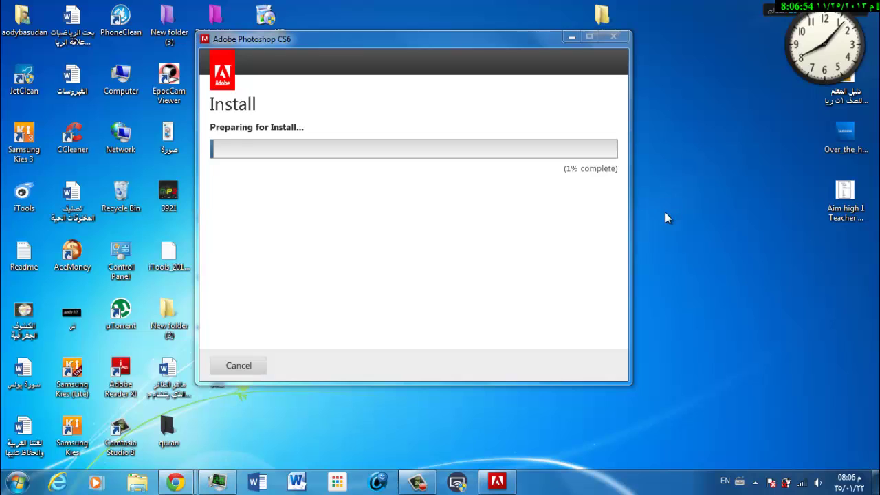
right_click(713, 159)
click(749, 195)
click(417, 482)
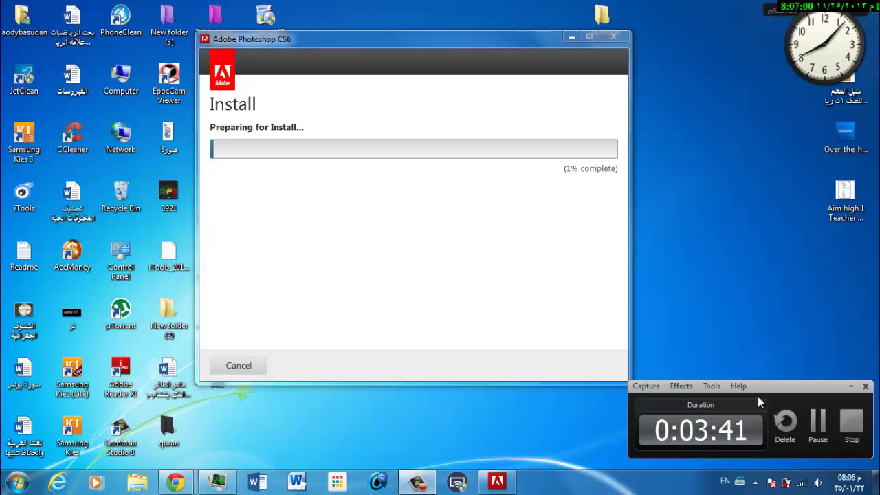
click(819, 417)
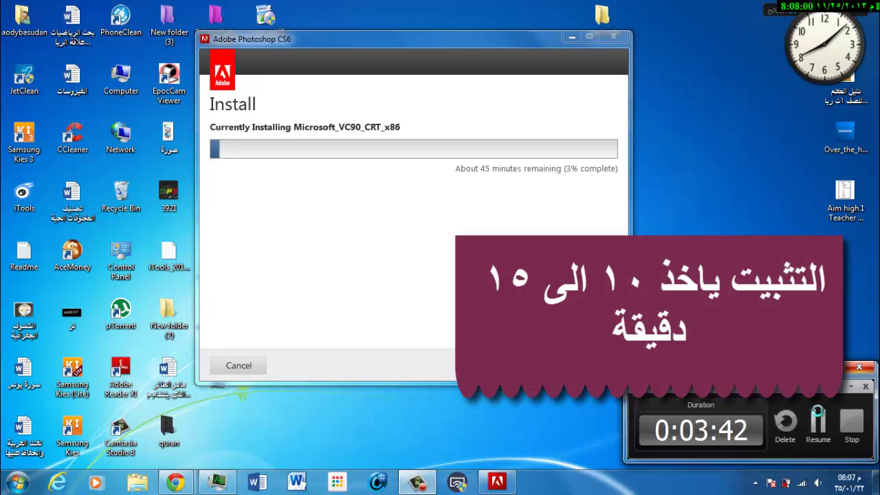
click(818, 417)
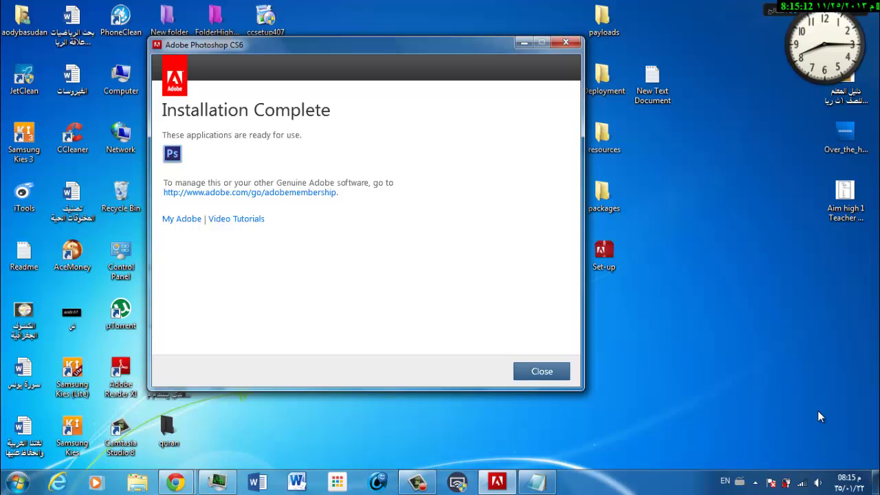
key(Return)
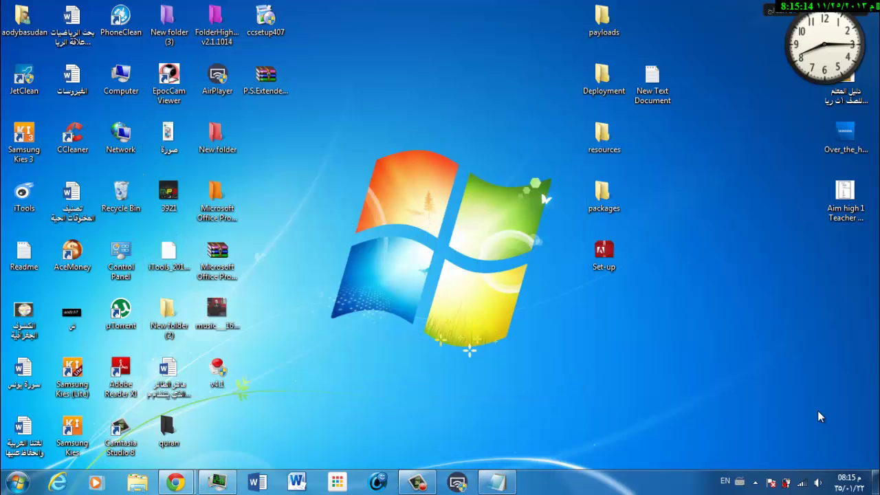
key(shift+F10)
Launch Adobe Photoshop CS6 from the Start menu's All Programs list
key(e)
key(super)
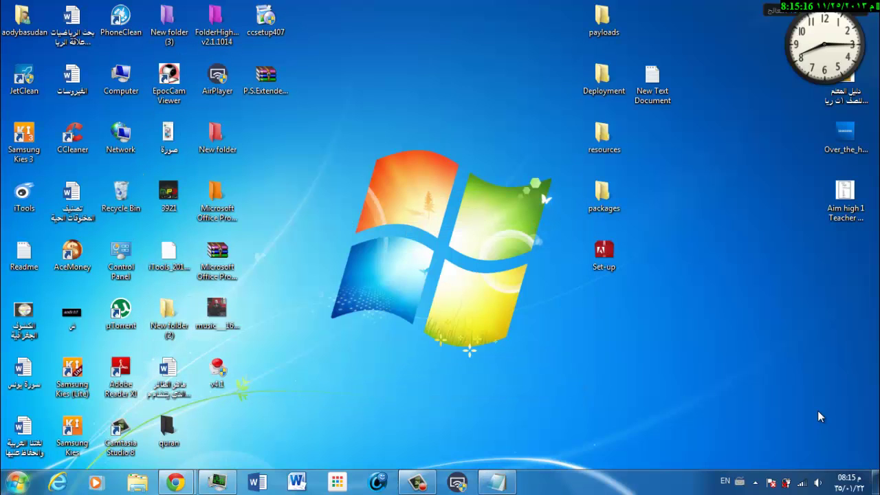
key(Down)
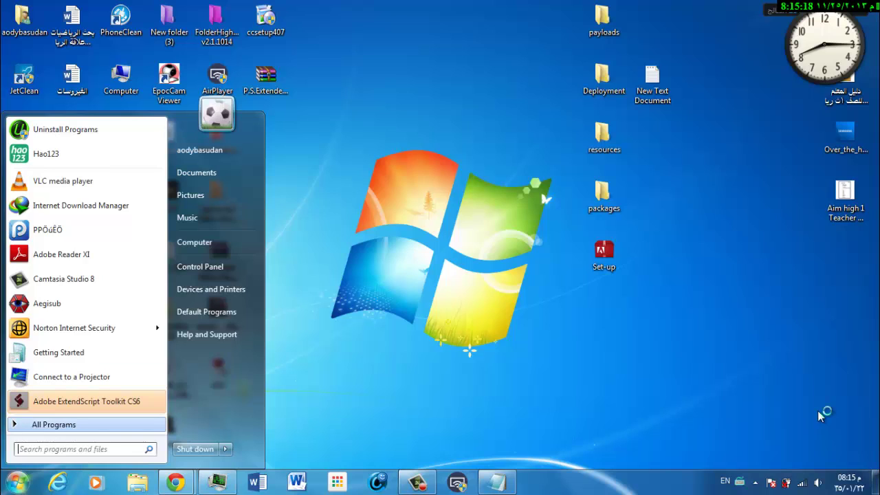
key(Return)
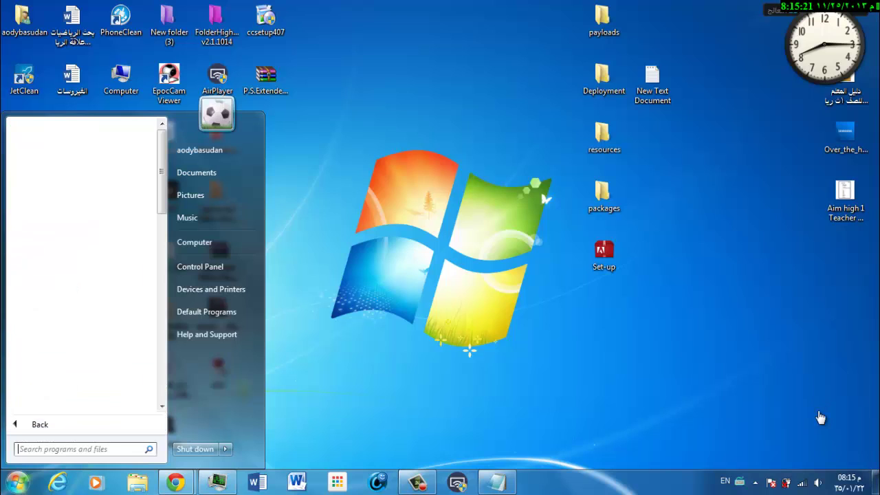
key(Up)
key(Up)
key(Up)
key(Up)
key(Up)
key(Up)
key(Down)
key(Down)
key(Down)
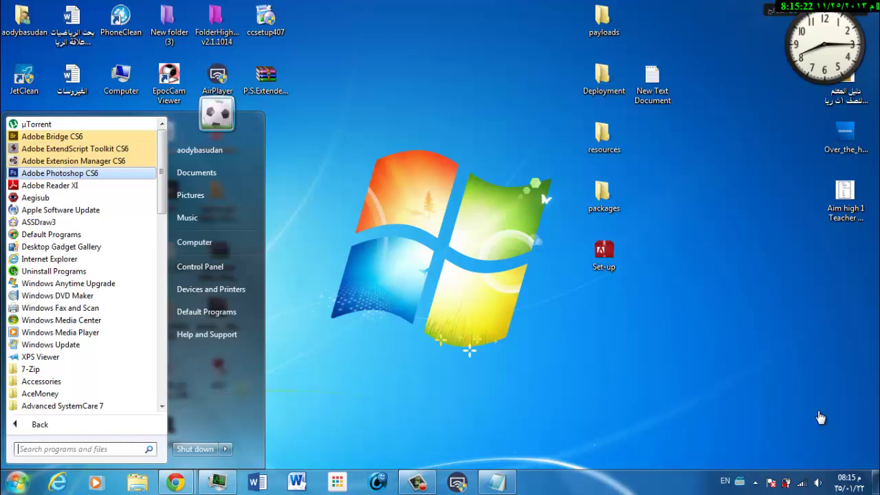
key(Return)
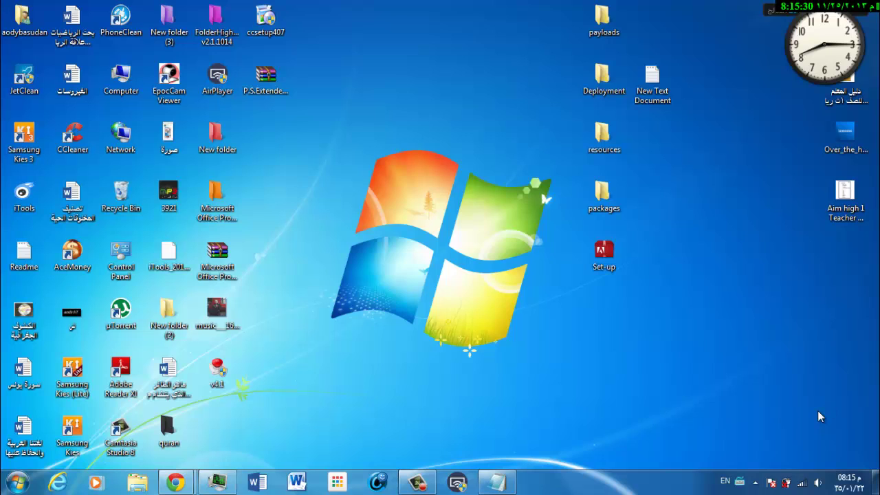
Refresh the desktop a few times while Photoshop loads, then reopen All Programs
key(shift+F10)
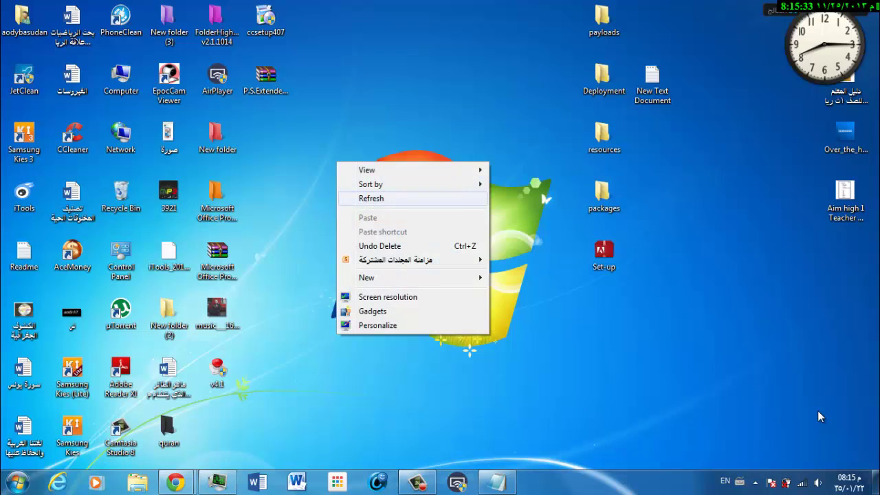
key(Return)
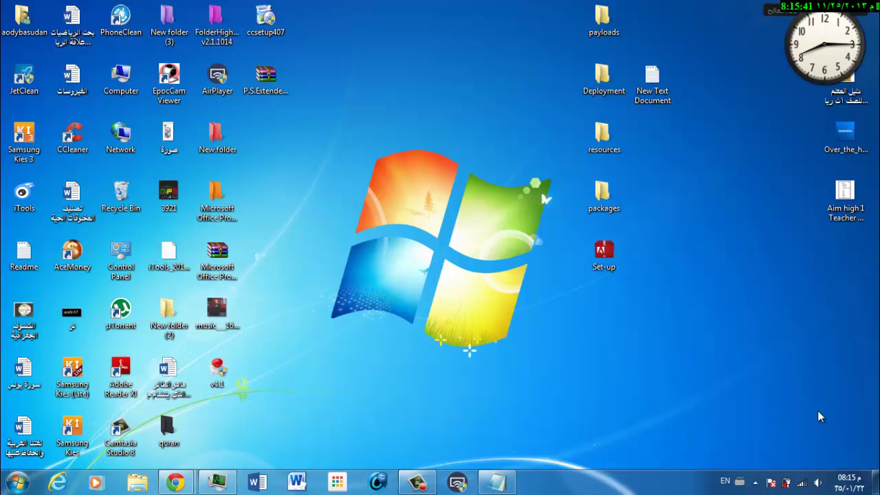
key(Menu)
key(Up)
key(Up)
key(Return)
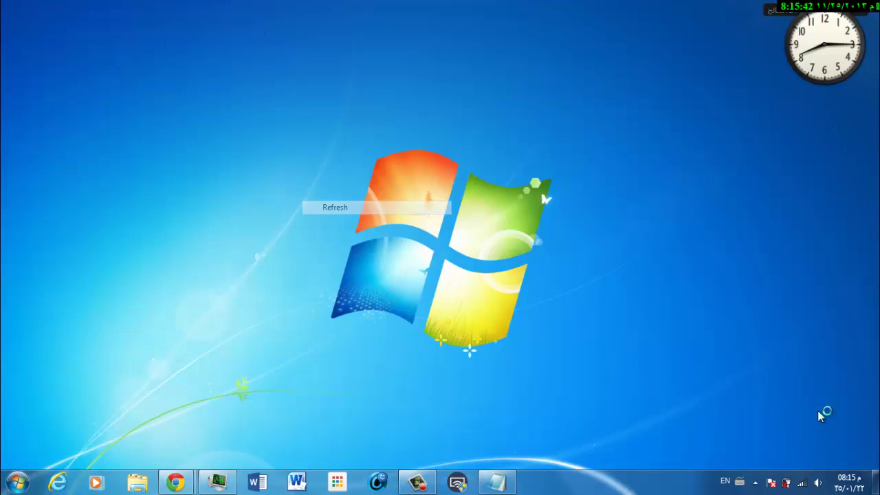
key(Menu)
key(Down)
key(Down)
key(Return)
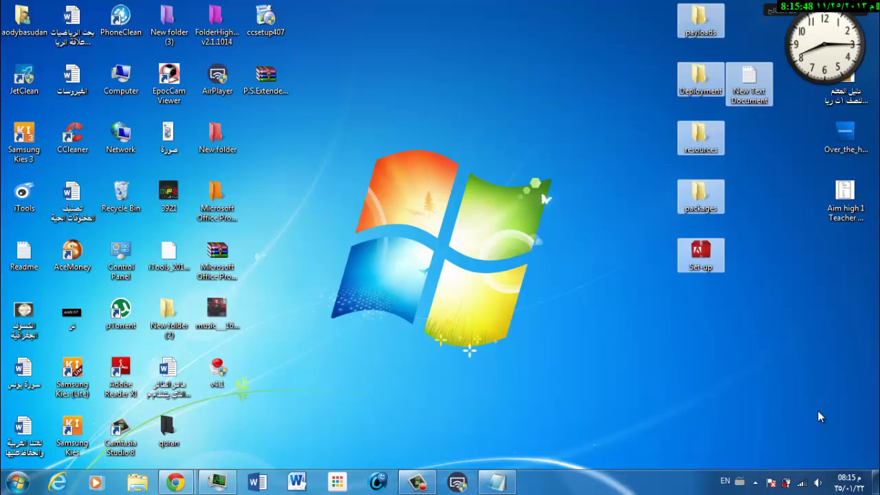
key(super)
key(Up)
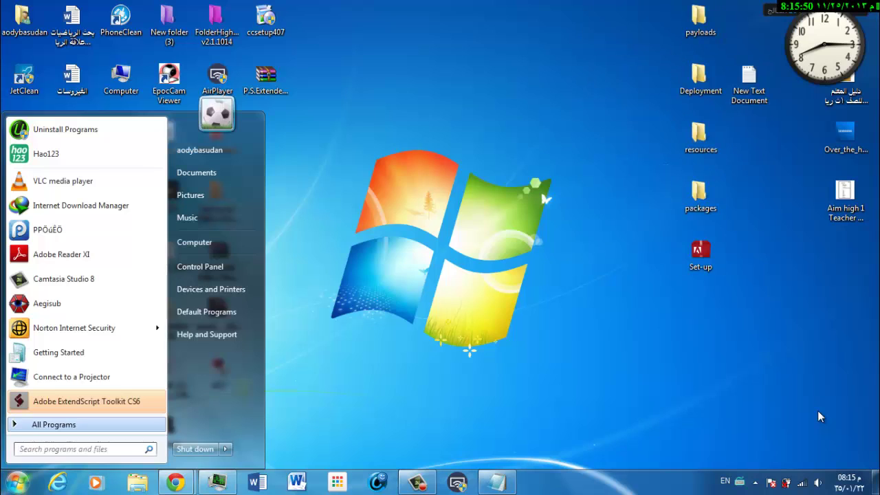
key(Return)
Close the programs list and start the Photoshop Extended trial, refreshing the desktop while it loads
key(super)
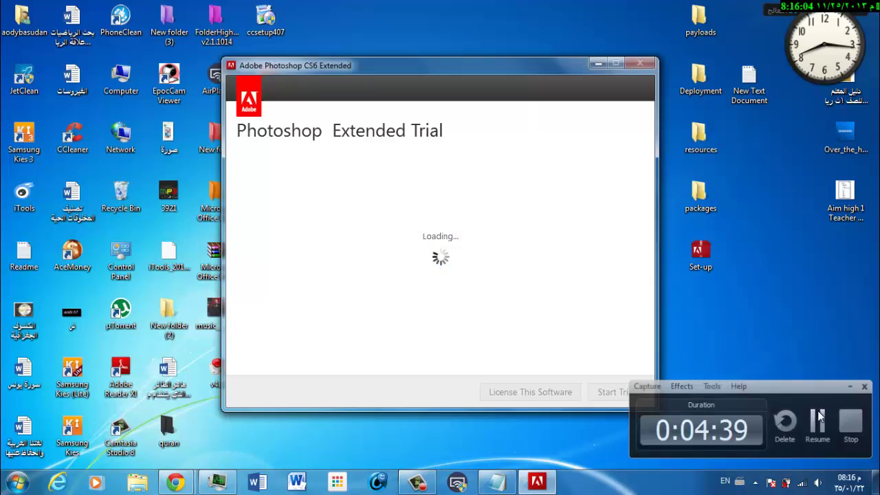
click(819, 416)
key(shift+F10)
key(e)
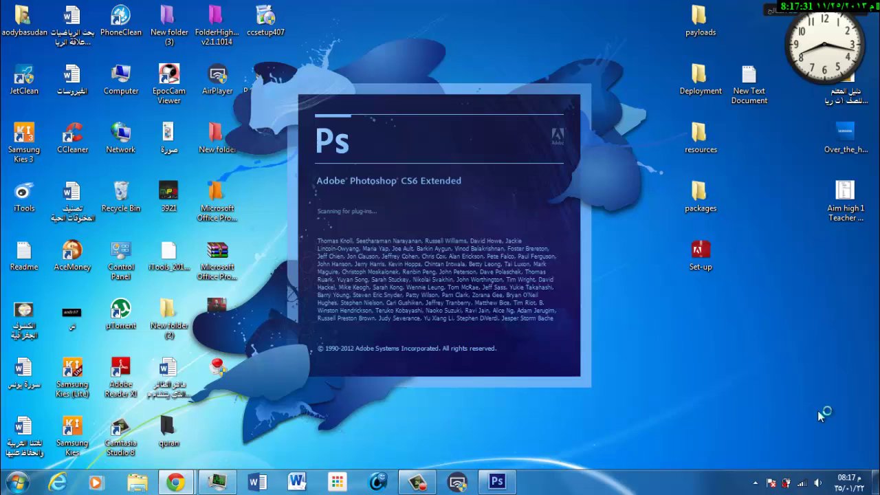
key(shift+F10)
key(e)
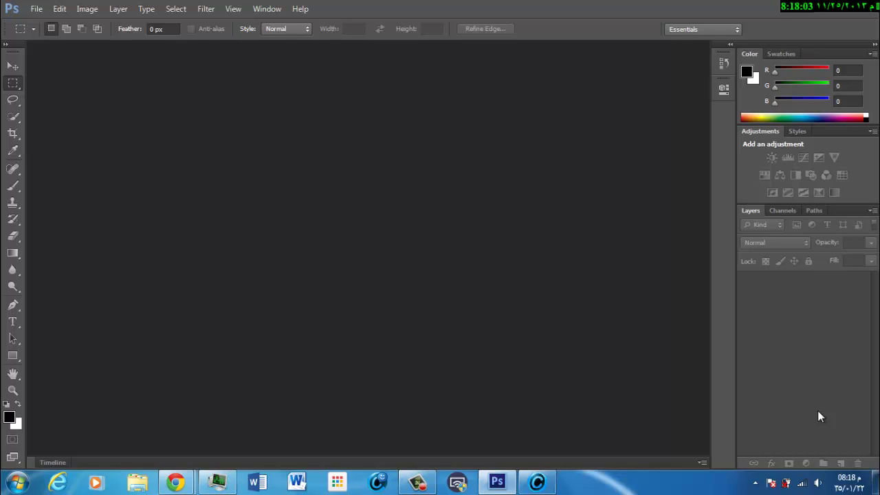
Browse Photoshop's View, Select, 3D, File and Edit menus, then quit to the desktop
key(alt+v)
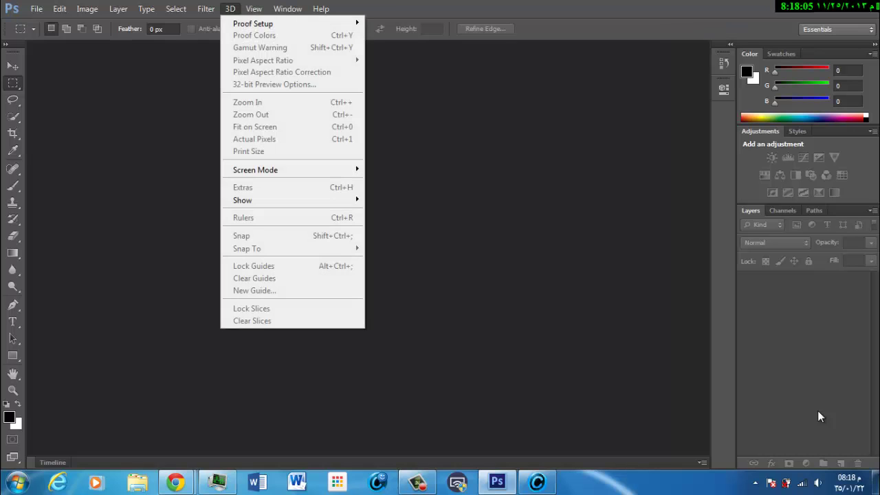
key(alt+s)
key(alt+d)
key(Down)
key(Up)
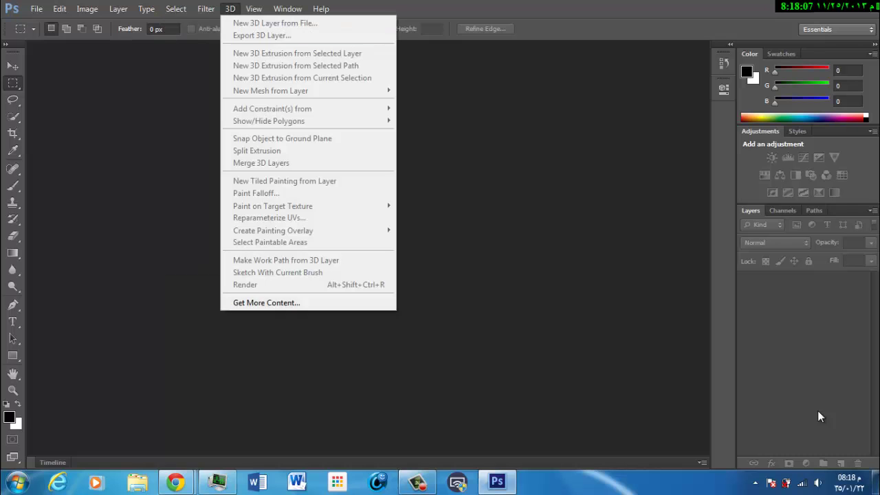
key(alt+f)
key(alt+e)
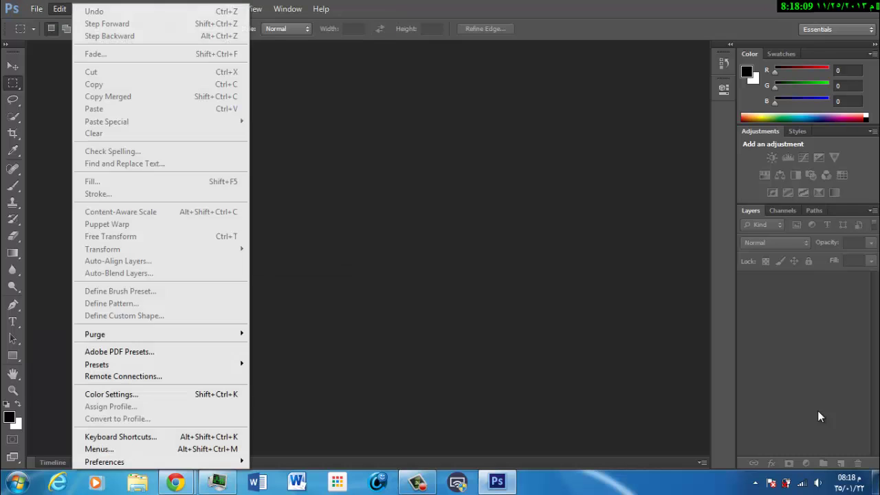
key(Escape)
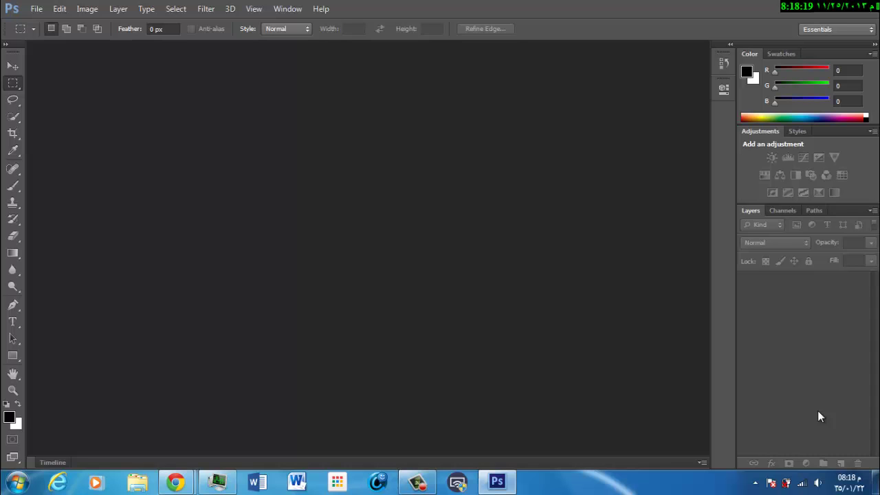
key(super+d)
Refresh the desktop, then disconnect from the AMAB wireless network via the tray flyout
key(Menu)
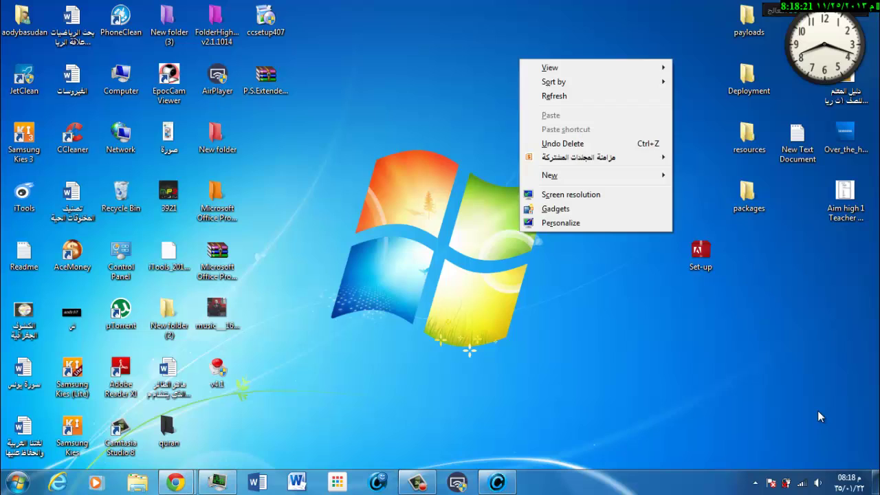
key(e)
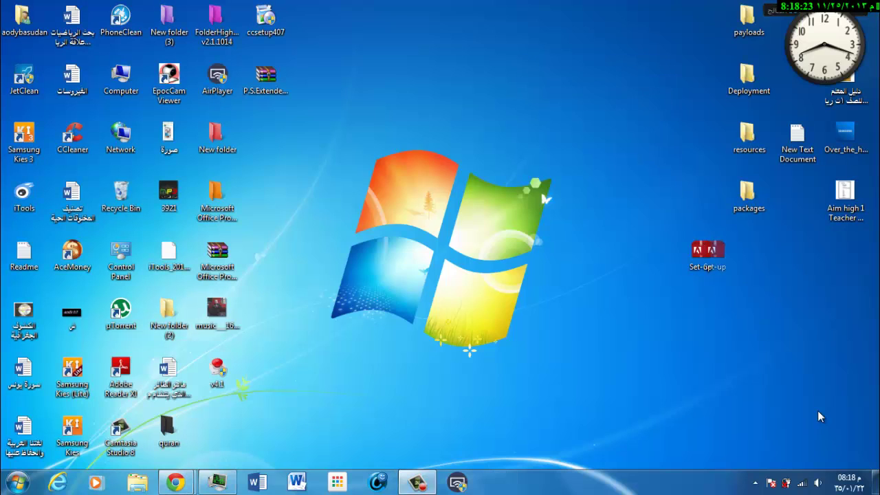
key(super+b)
key(Right)
key(Right)
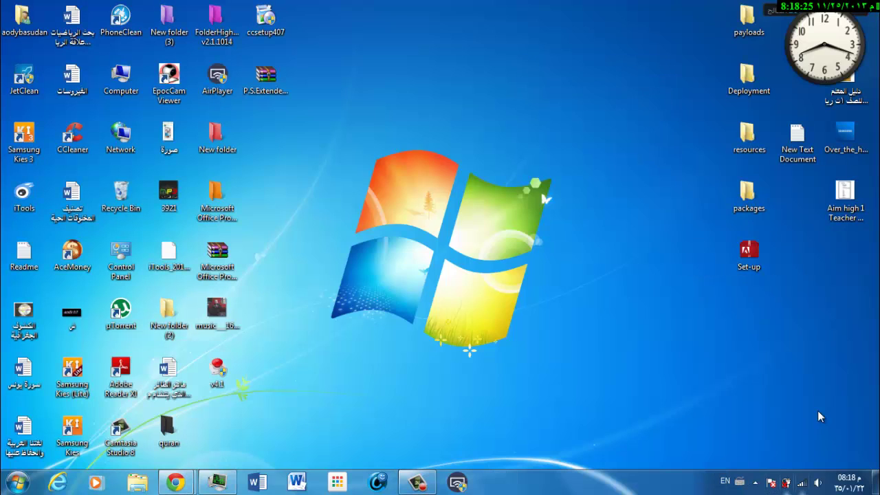
key(Return)
key(Tab)
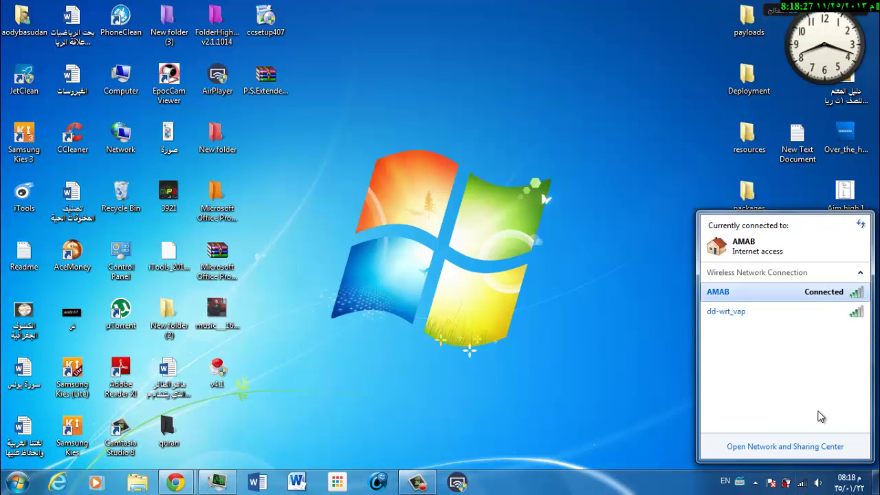
key(Return)
key(Return)
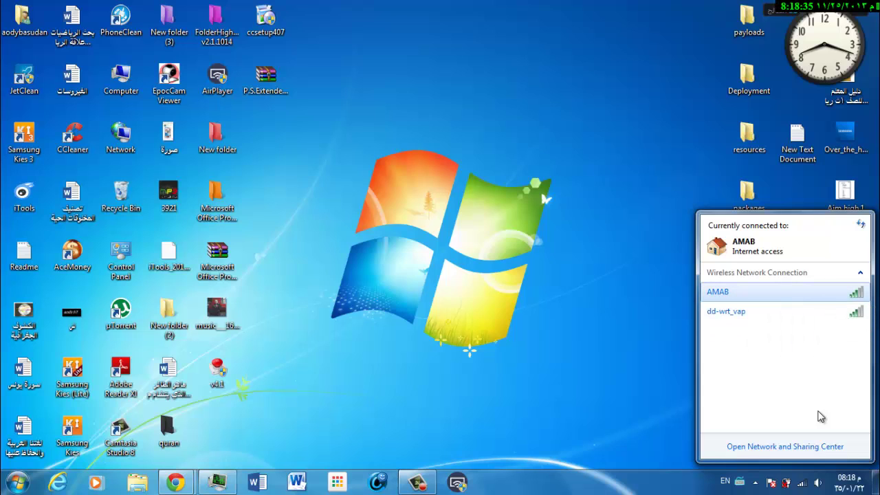
click(820, 416)
Refresh the desktop again and show the hidden tray icons
right_click(820, 416)
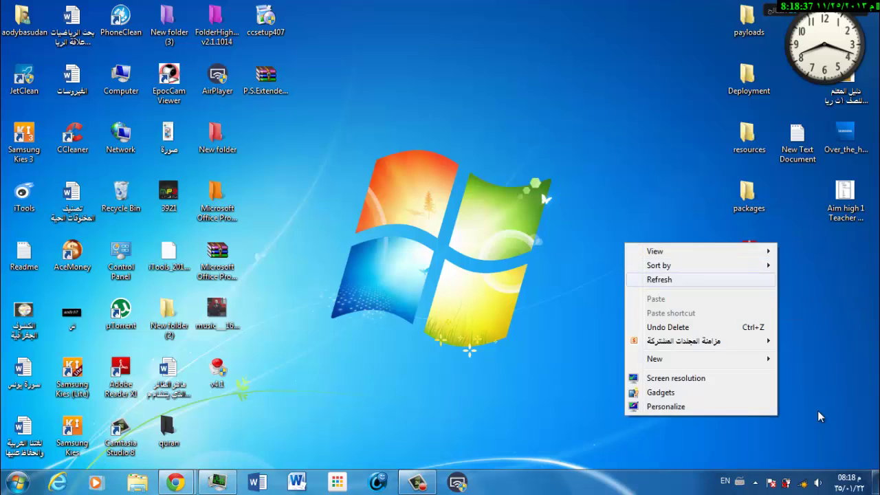
key(Return)
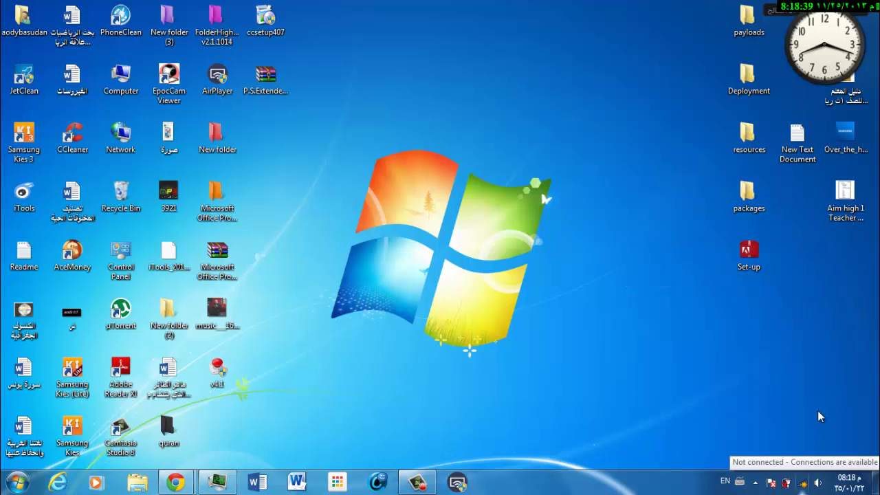
key(super+b)
key(Return)
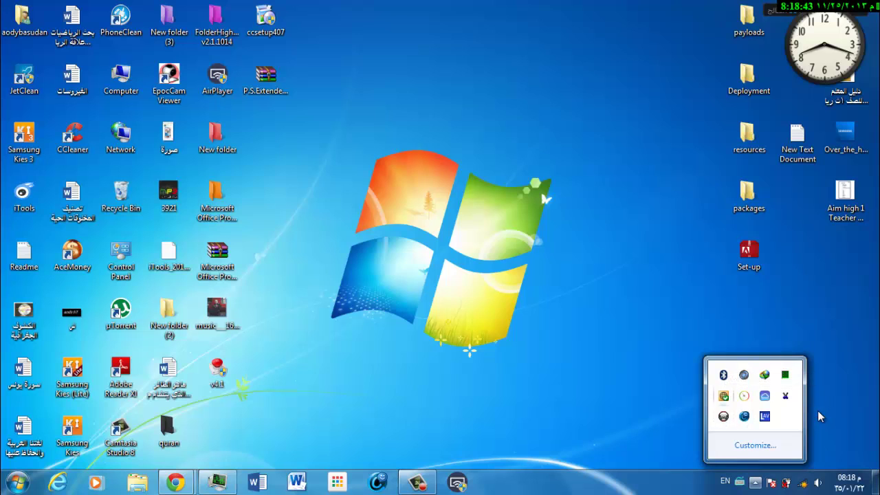
Look through Norton Internet Security's tray menu options without choosing one
key(Down)
key(shift+F10)
key(Up)
key(Up)
key(Down)
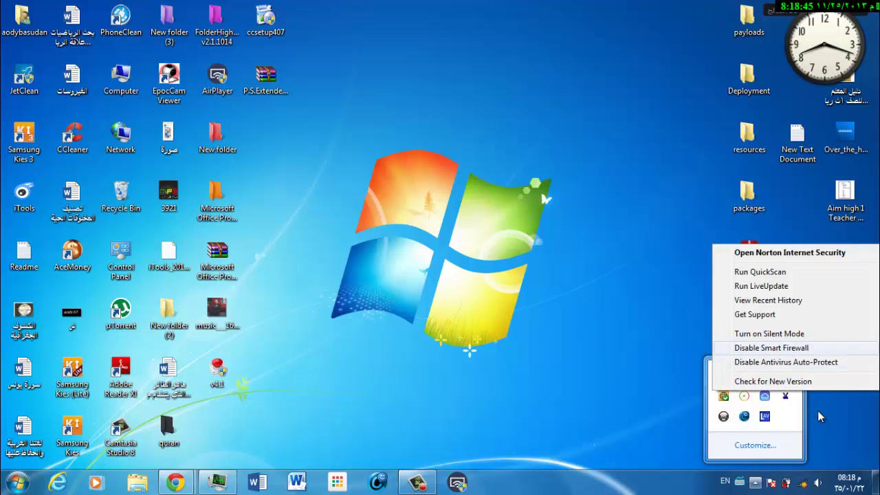
key(Down)
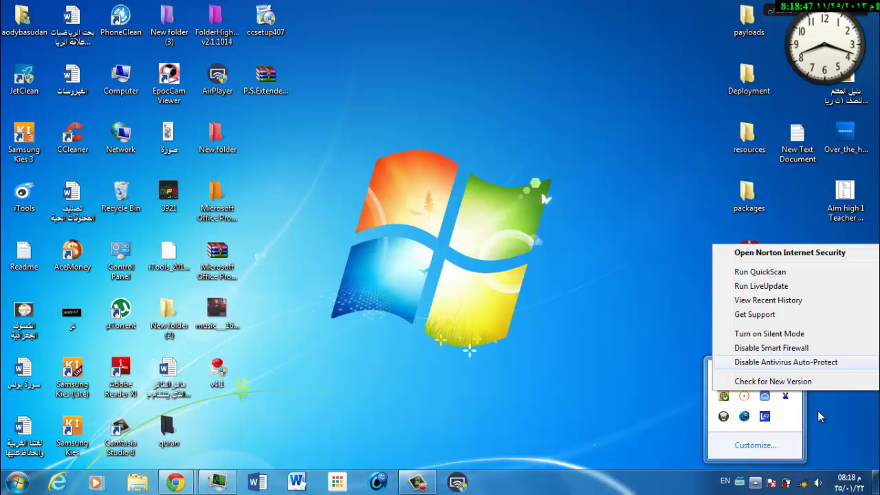
key(Escape)
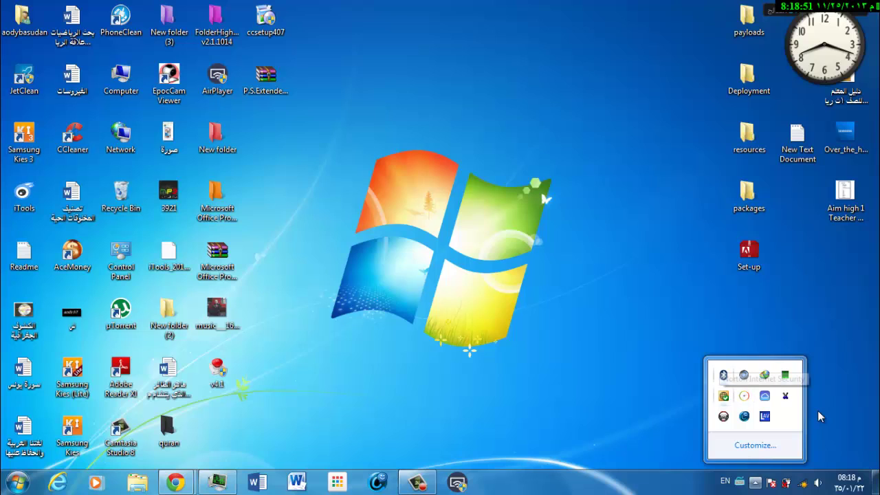
Refresh the desktop, reopen the hidden tray icons and disable Norton Antivirus Auto-Protect
key(shift+F10)
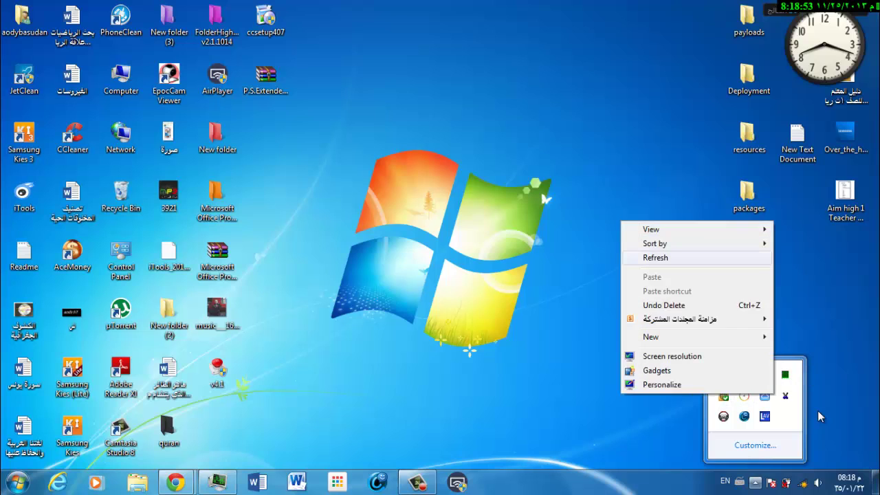
key(e)
key(super+b)
key(Return)
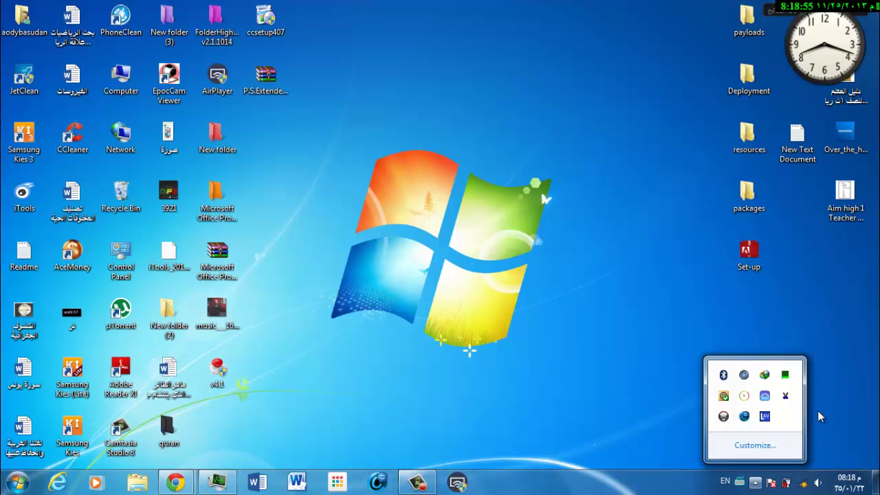
key(shift+F10)
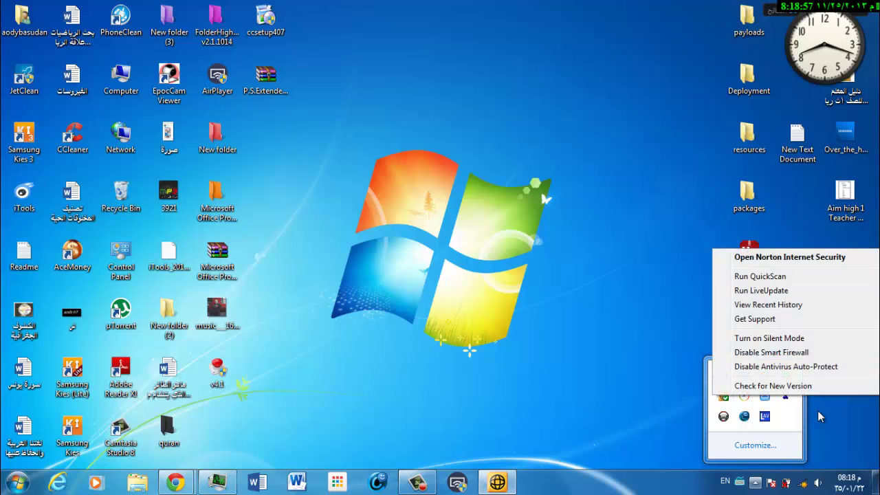
key(Up)
key(Up)
key(Return)
key(Return)
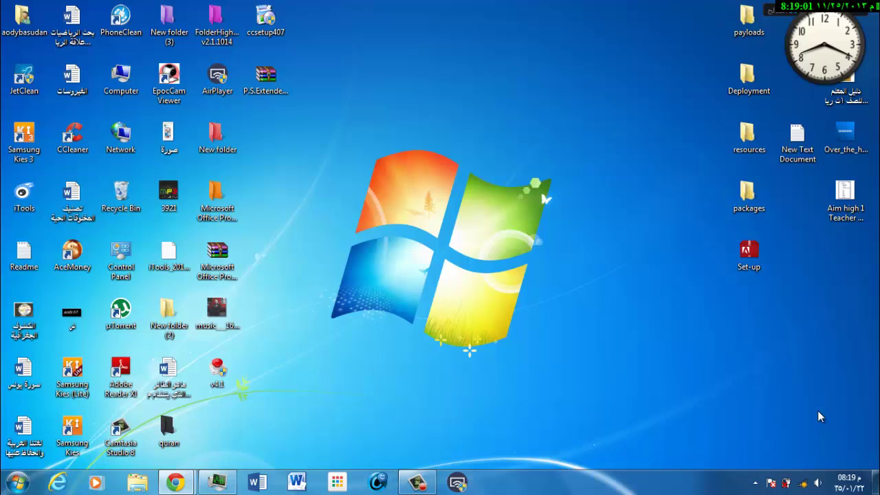
Check the hidden tray icons again, then bring the box.com page in Chrome forward
key(super+b)
key(Return)
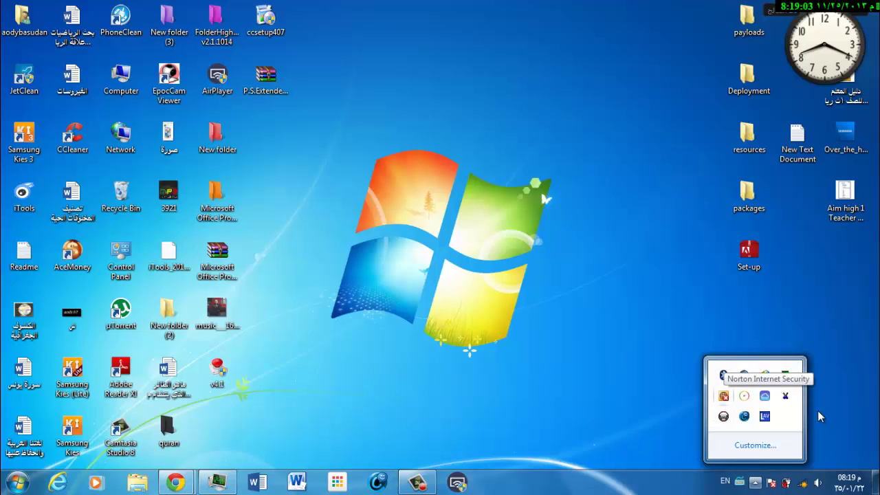
key(Escape)
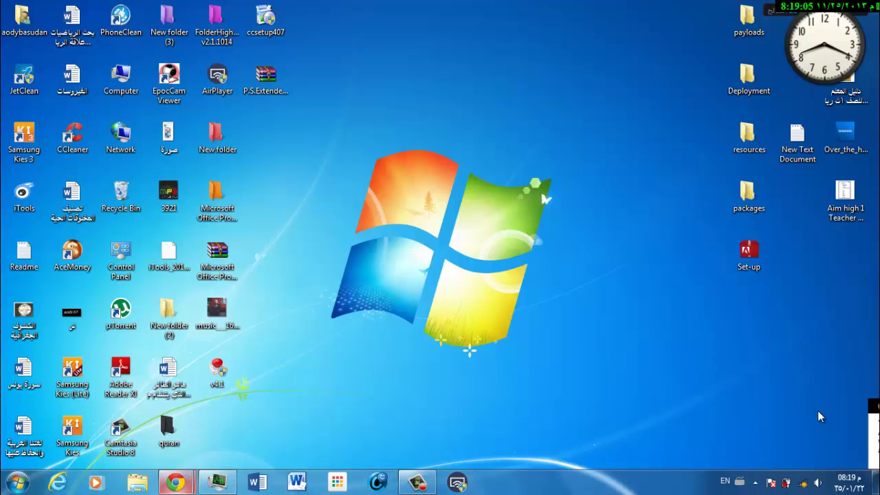
key(super+4)
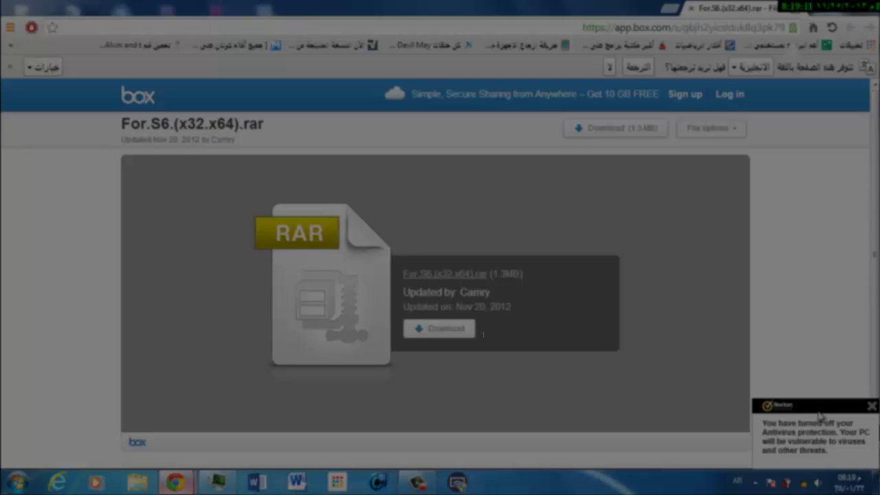
Switch to Chrome and move between tabs to the forum post with the activation conditions
key(super+4)
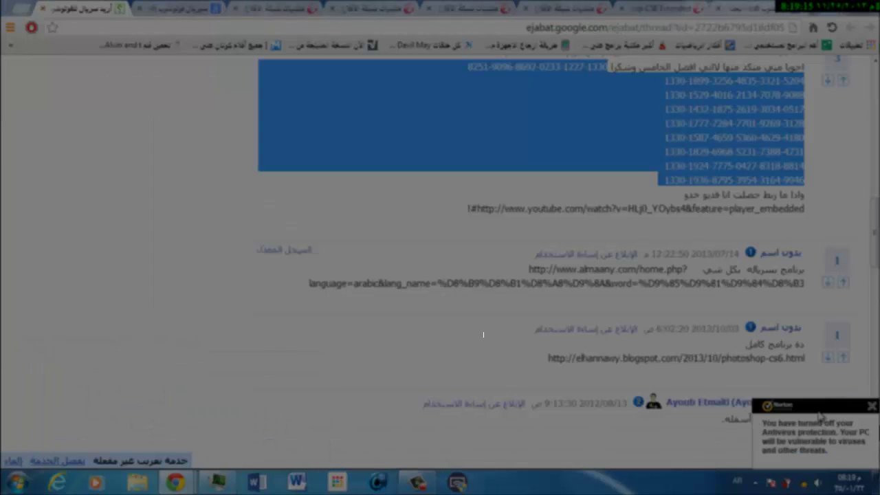
key(alt+Left)
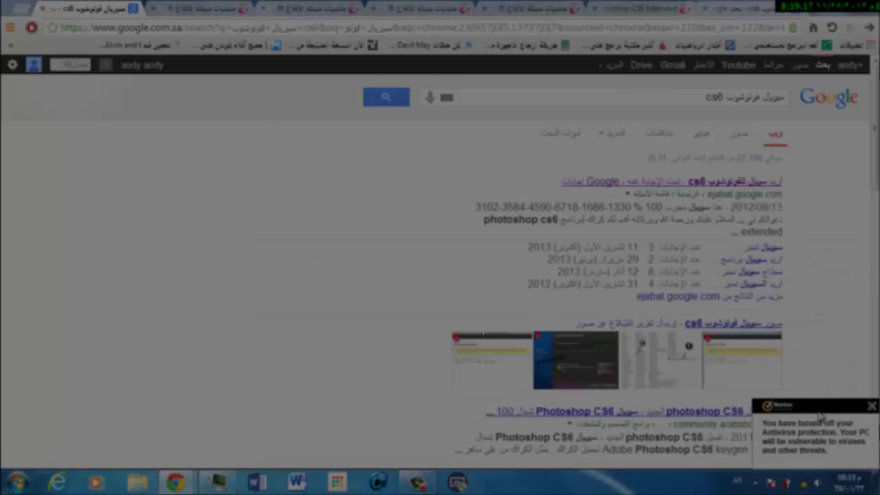
key(ctrl+Tab)
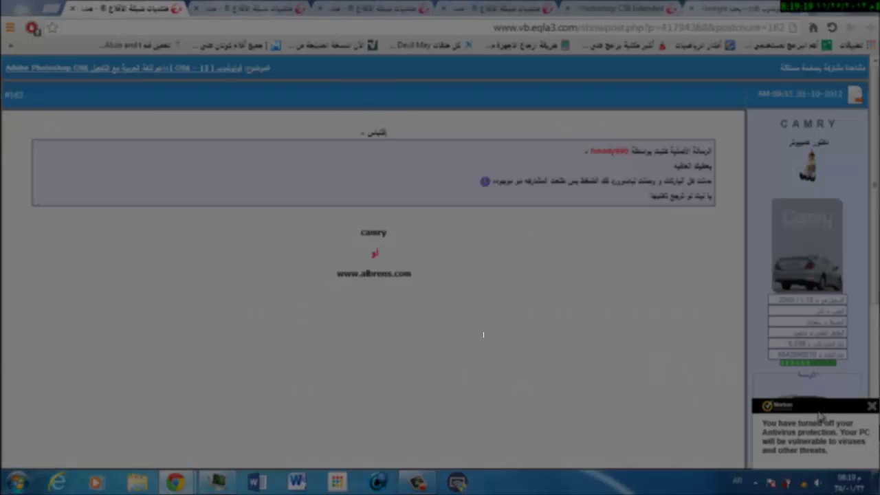
key(ctrl+Tab)
key(ctrl+shift+Tab)
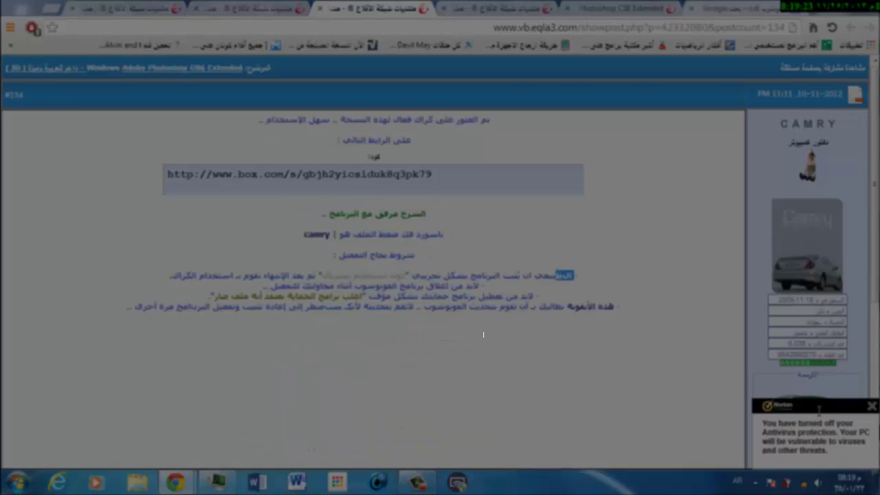
Highlight the conditions on closing Photoshop, disabling antivirus, not updating, then the archive password
key(shift+End)
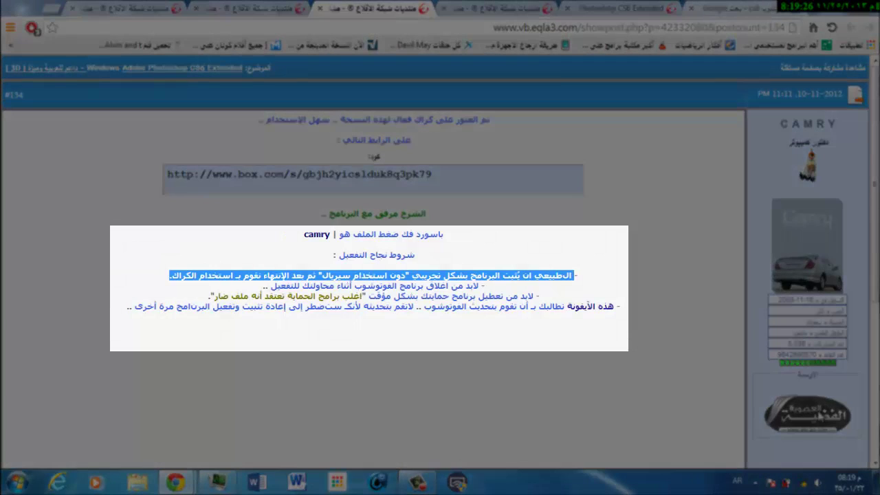
drag(484, 286, 262, 285)
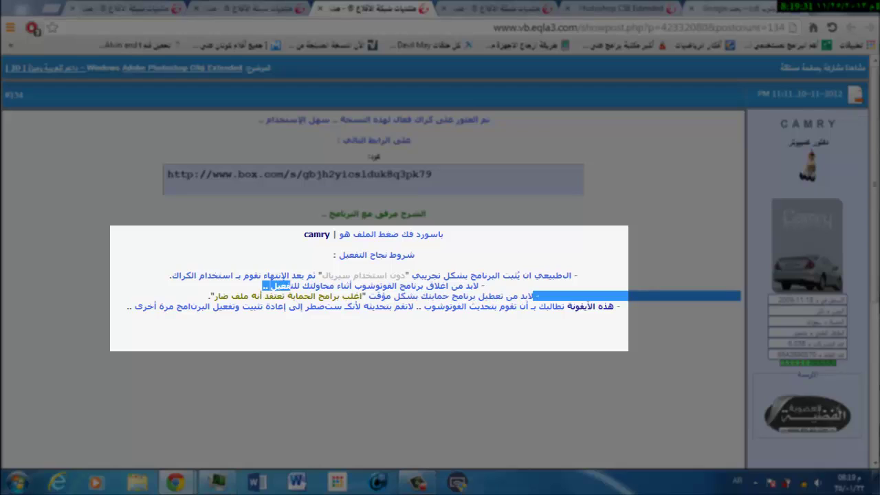
drag(534, 296, 240, 295)
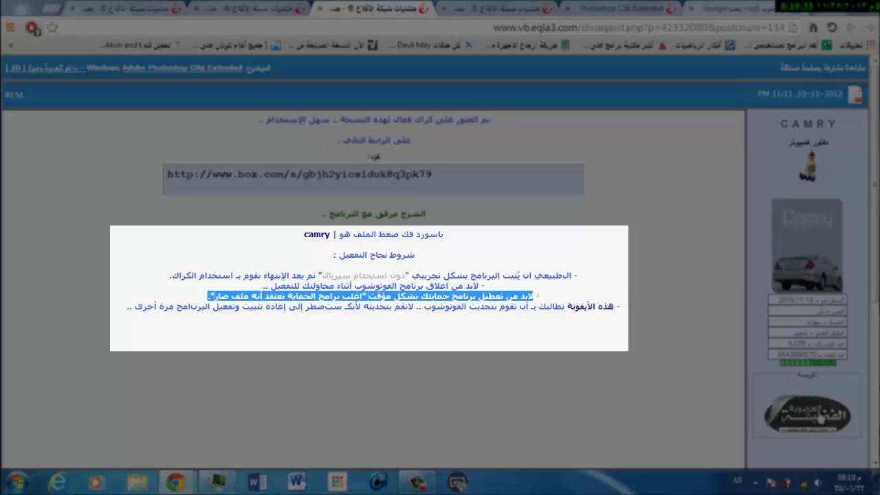
drag(620, 306, 126, 306)
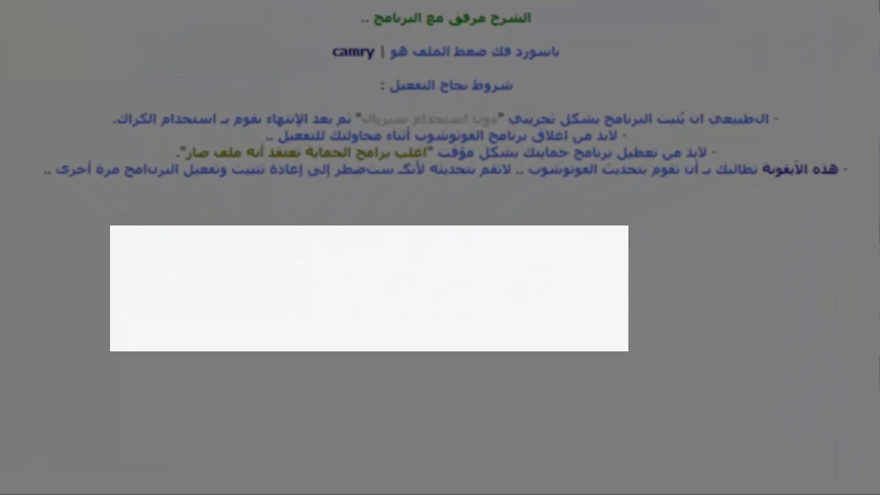
drag(376, 51, 332, 51)
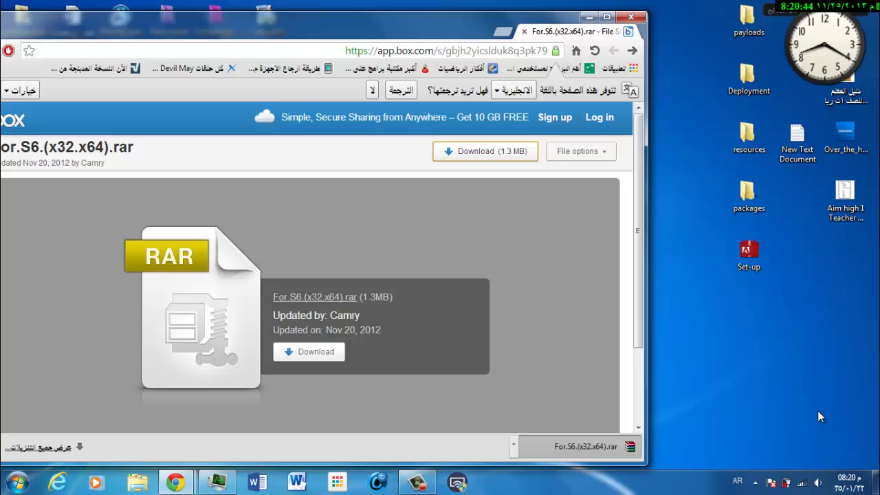
Drag the downloaded For.S6.(x32.x64).rar onto the desktop and disconnect from the wireless network
drag(819, 417, 818, 417)
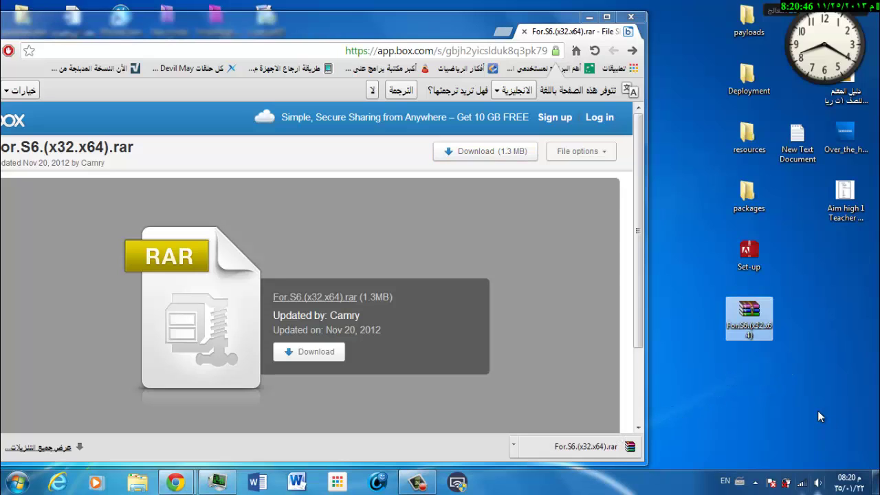
click(802, 483)
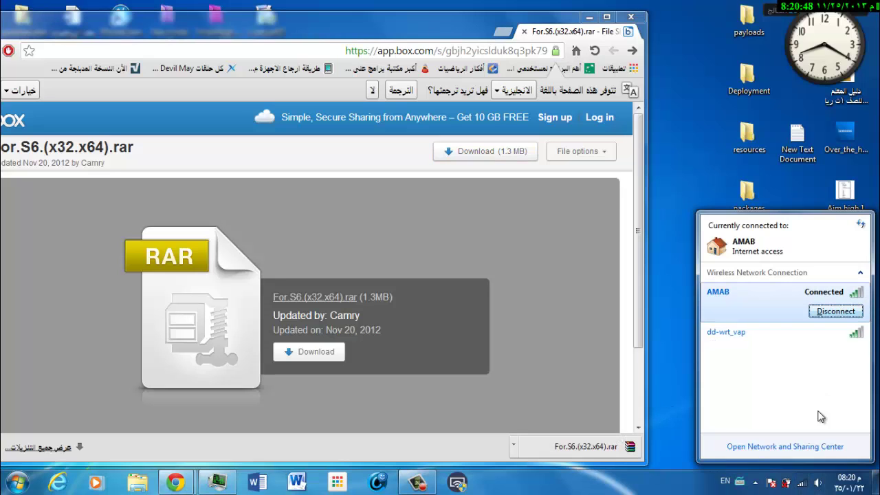
key(Return)
Show and refresh the desktop, then move the archive icon near the top
key(super+d)
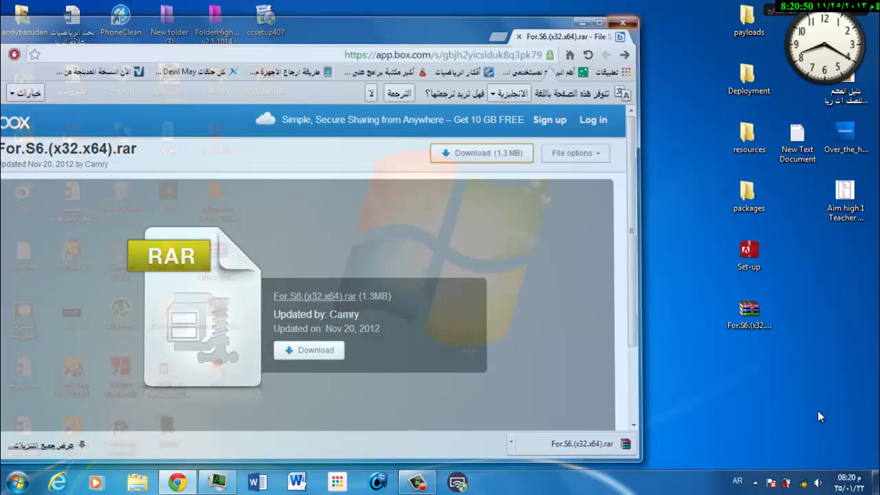
key(Menu)
key(Down)
key(Down)
key(Down)
key(Return)
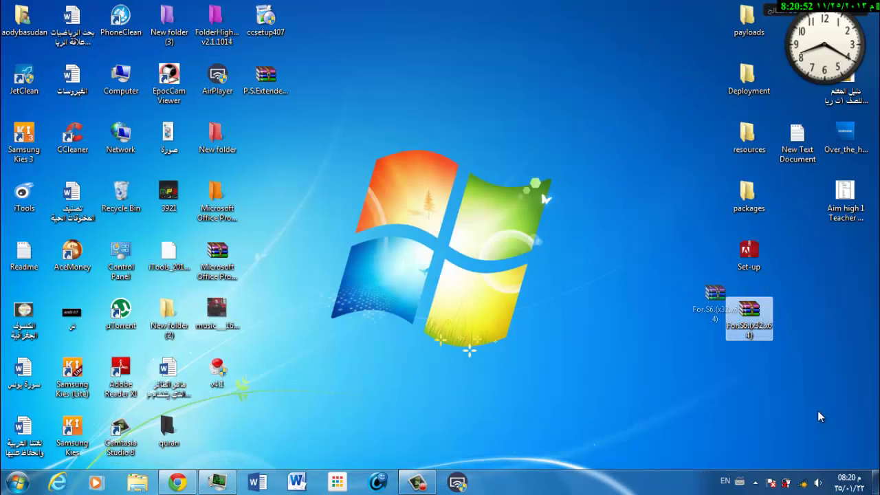
drag(715, 295, 556, 84)
drag(456, 58, 581, 124)
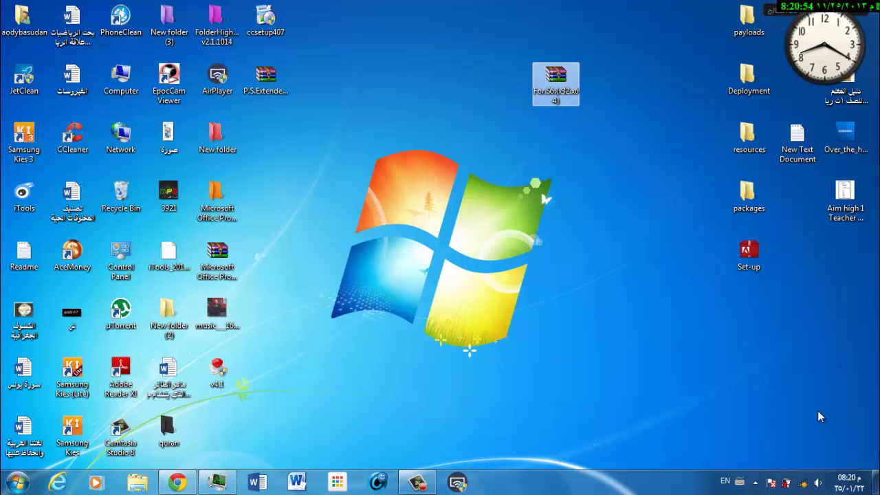
Extract For.S6.(x32.x64).rar here on the desktop, entering the archive password when asked
key(Menu)
key(Down)
key(Down)
key(Down)
key(Return)
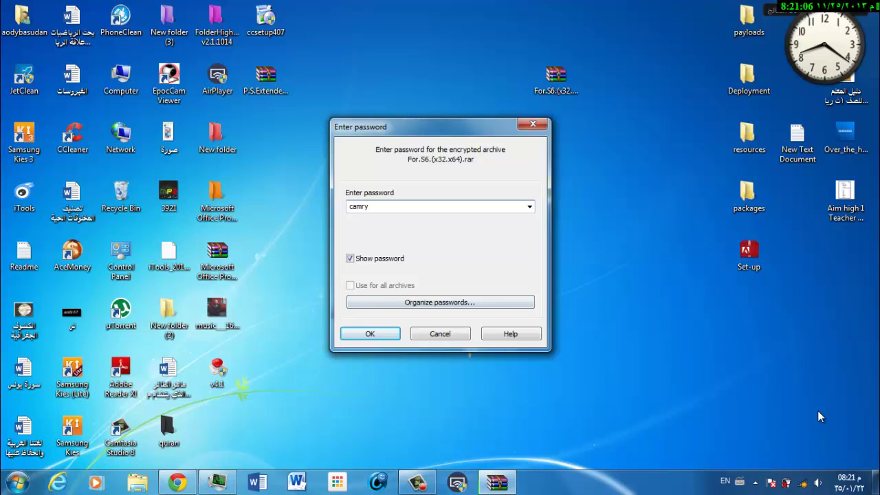
key(Return)
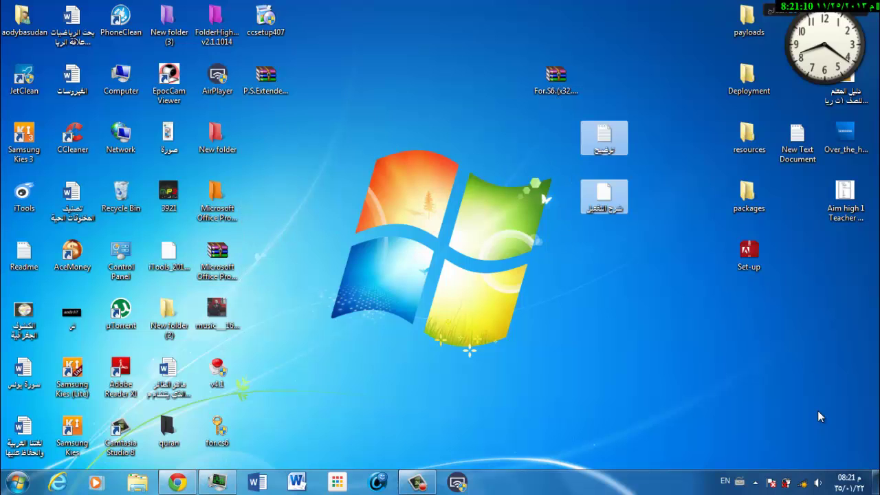
Open توضيح.txt, append 'الإنترنت لأنه ملف فلاشي' to its line, and close Notepad
key(Up)
key(Return)
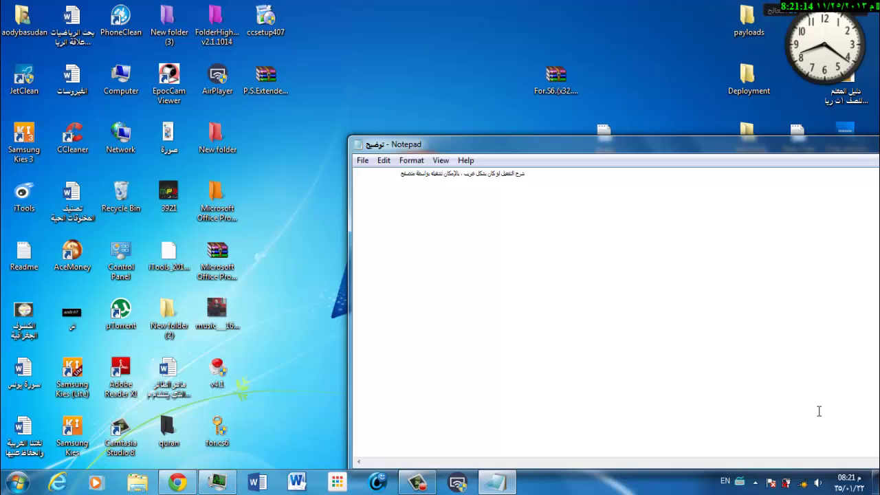
text(الإنترنت لأنه ملف فلاشي)
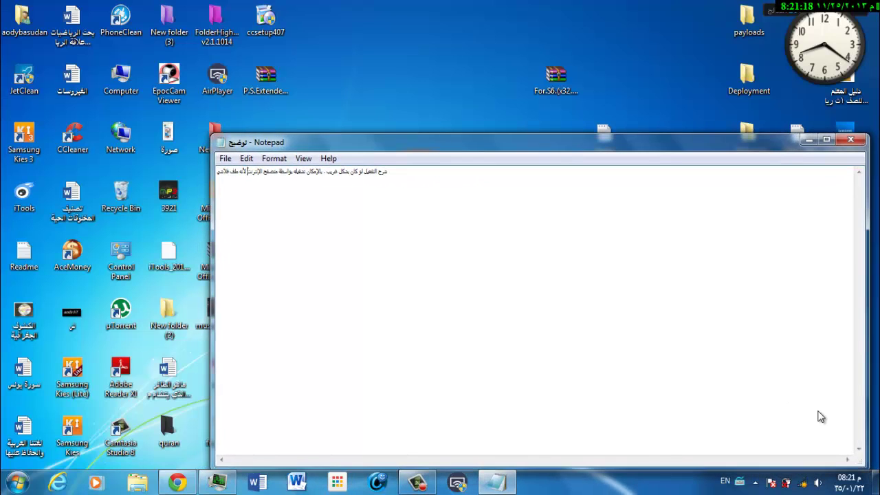
key(alt+F4)
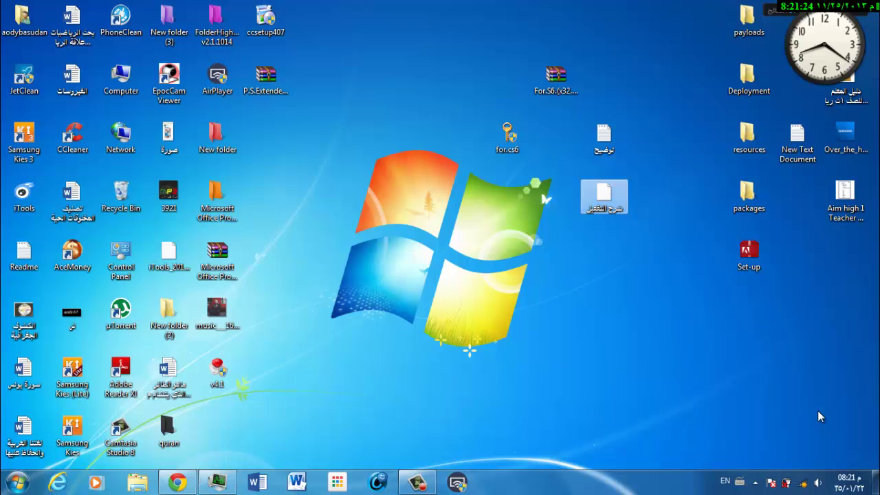
Play شرح التفعيل.swf in Google Chrome, set as its default program, then close Chrome
key(Return)
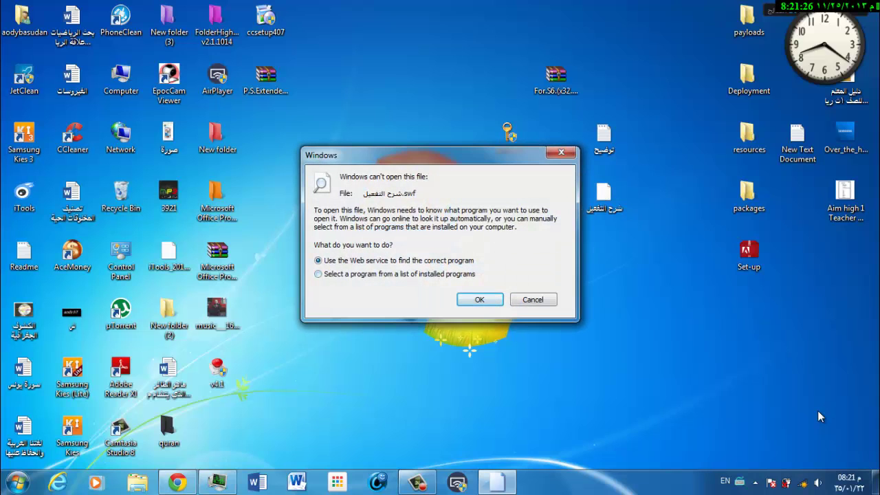
key(Escape)
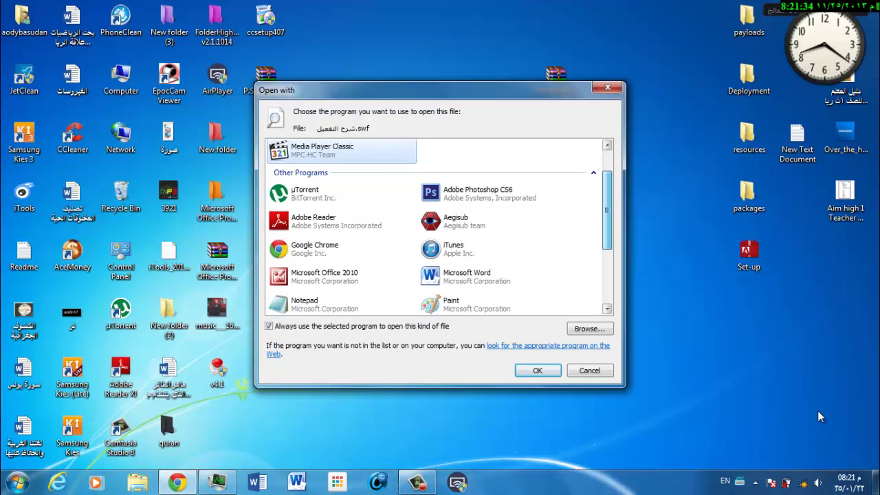
key(Down)
key(Down)
key(Down)
key(Return)
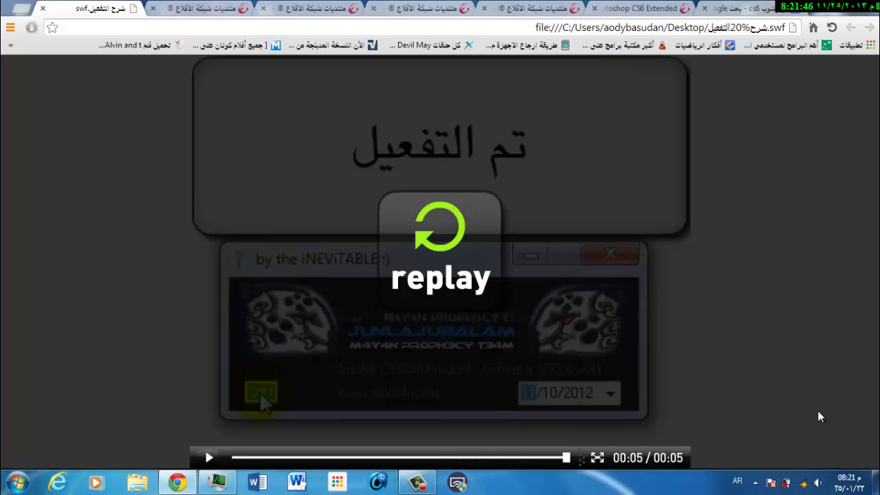
key(alt+F4)
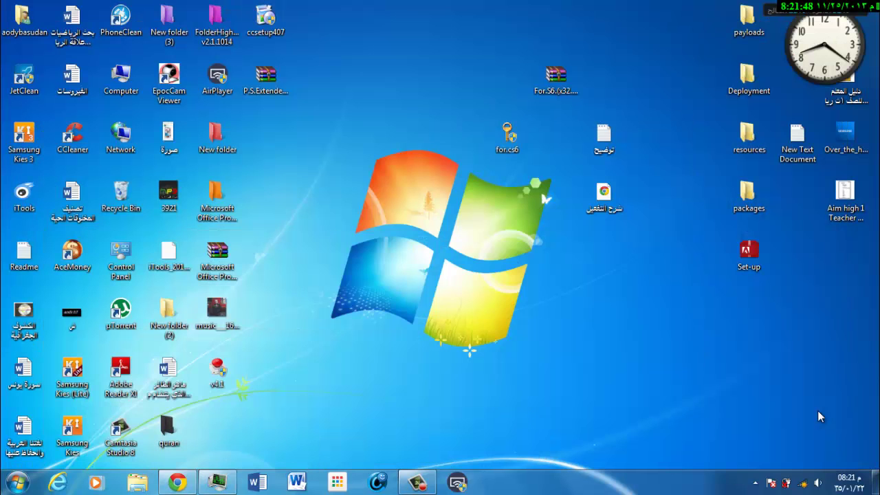
Run the for.cs6 patcher as administrator from its context menu
key(Left)
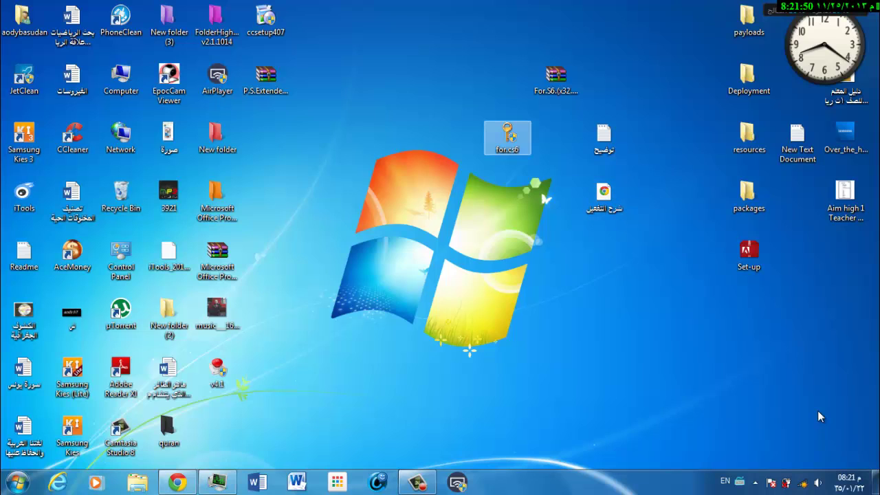
key(shift+F10)
key(Down)
key(Down)
key(Up)
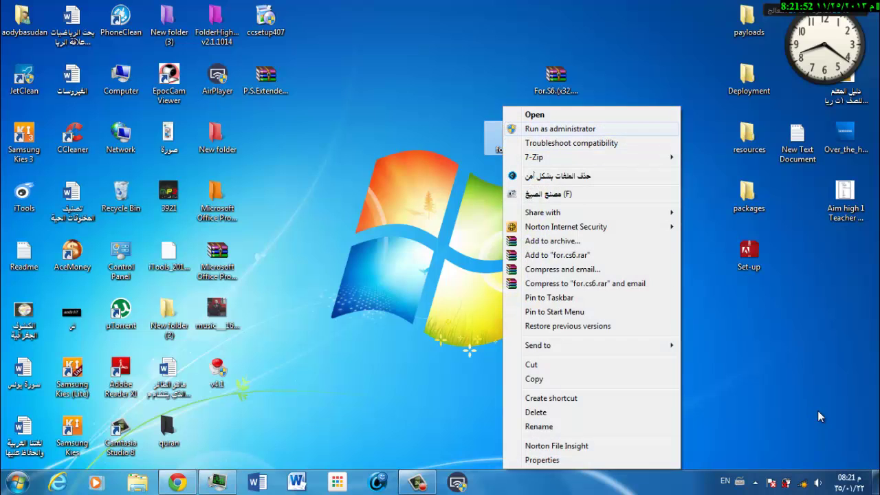
key(Return)
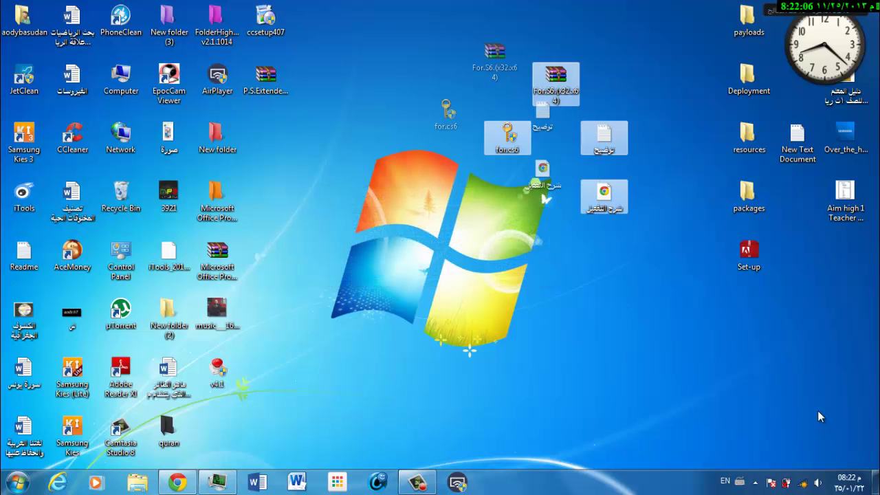
Launch Adobe Photoshop CS6 from the Start menu's All Programs list
key(super)
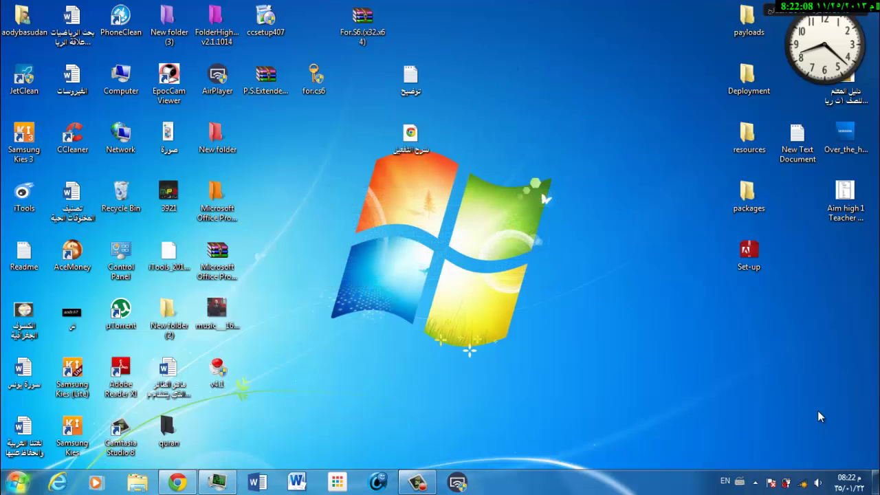
key(Down)
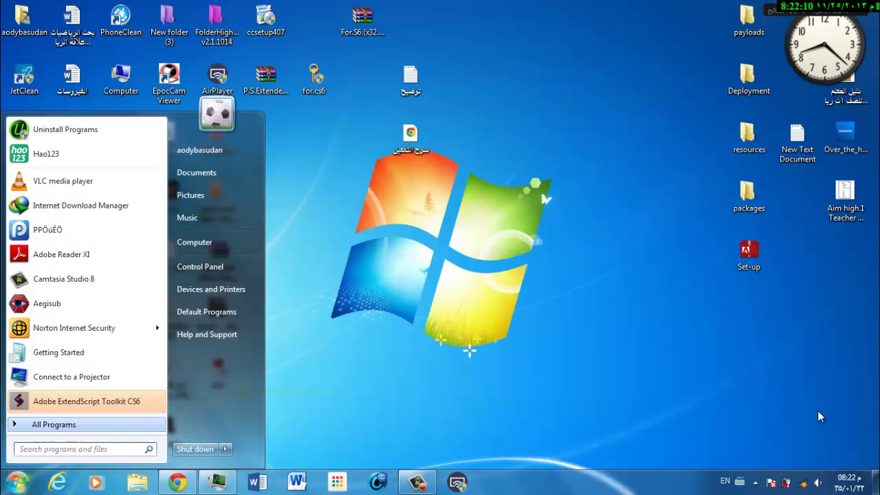
key(Return)
key(Up)
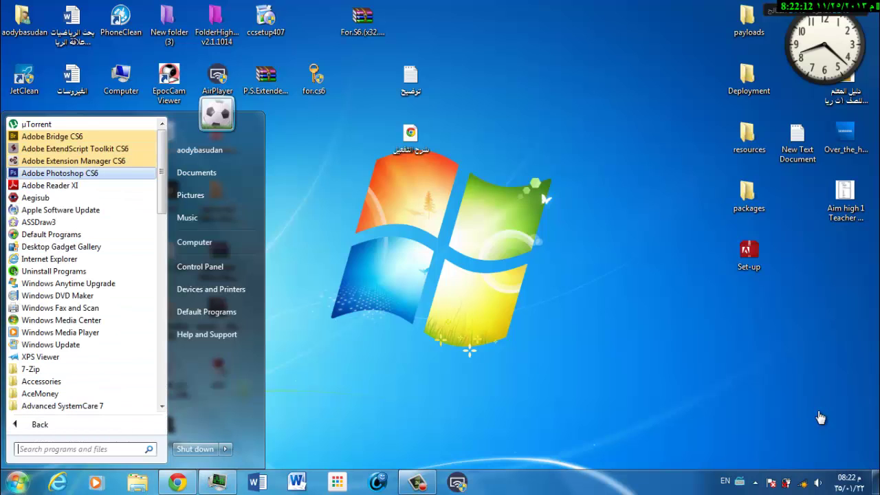
key(Return)
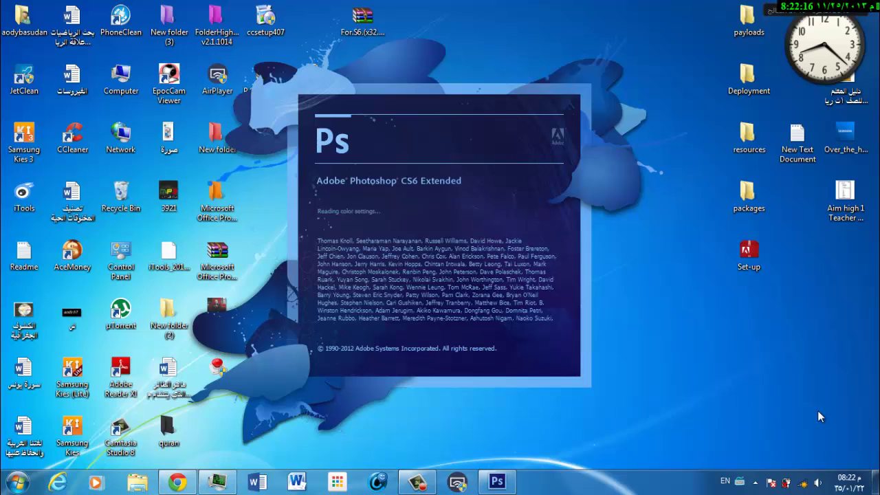
Refresh the desktop while Photoshop finishes loading
key(shift+F10)
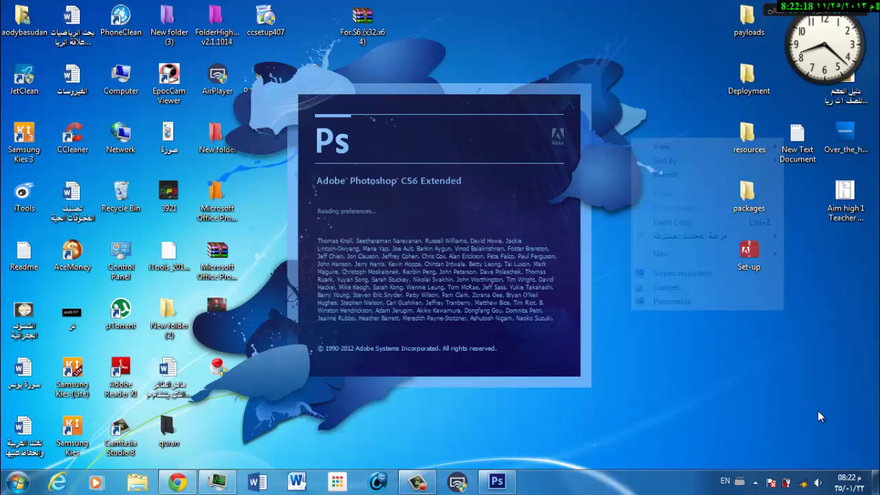
key(Down)
key(Down)
key(Down)
key(Return)
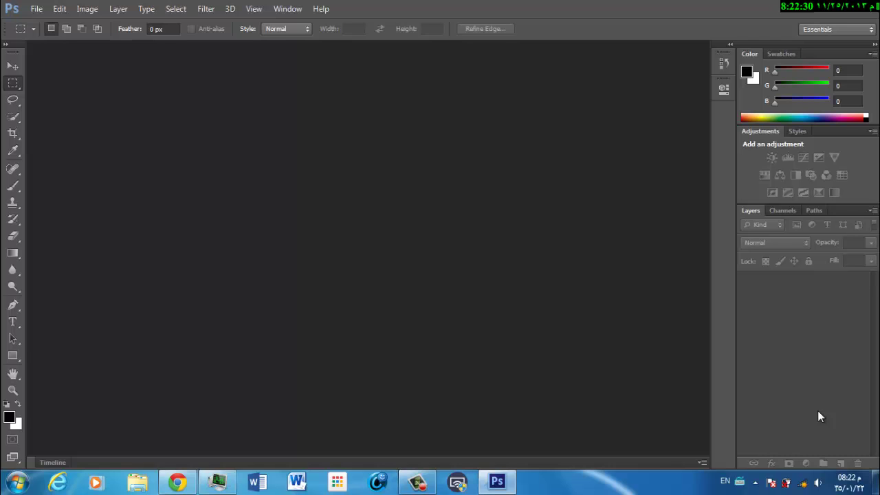
Browse Photoshop's Help menu and its activation options using the keyboard
key(alt+f)
key(Right)
key(Left)
key(Left)
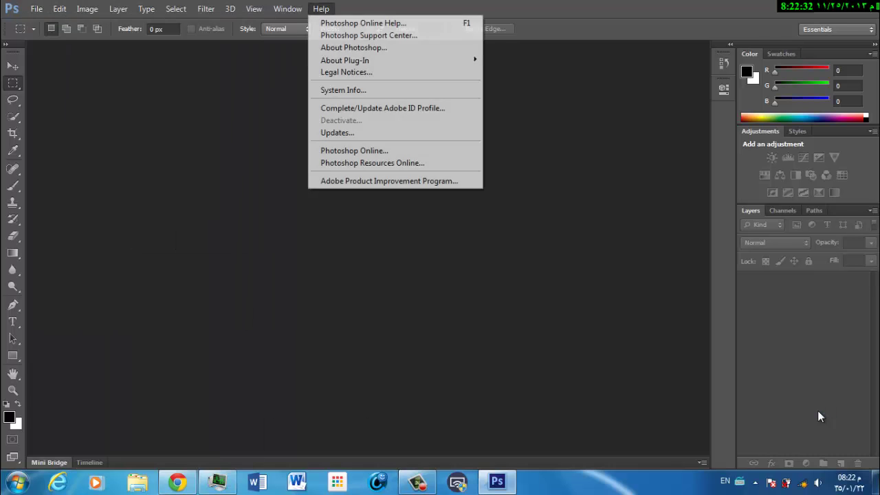
key(Down)
key(Down)
key(Down)
key(Down)
key(Up)
key(Up)
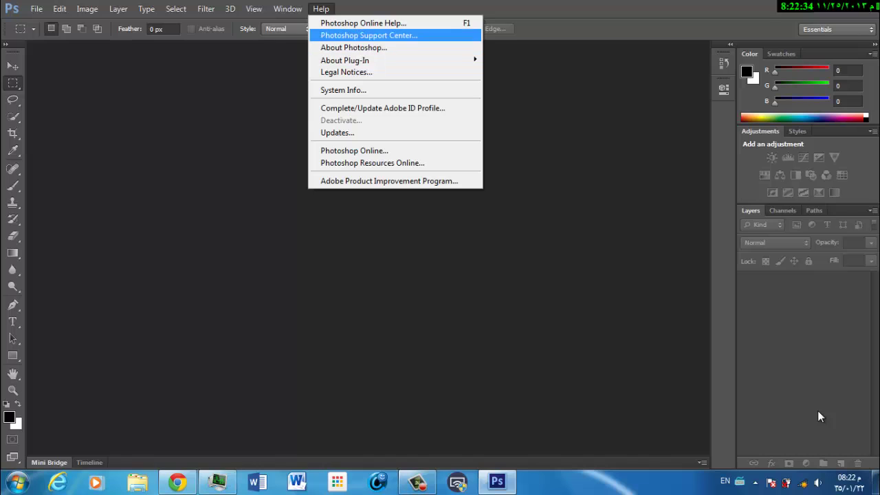
key(Down)
key(Down)
key(Down)
key(Down)
key(Down)
key(Down)
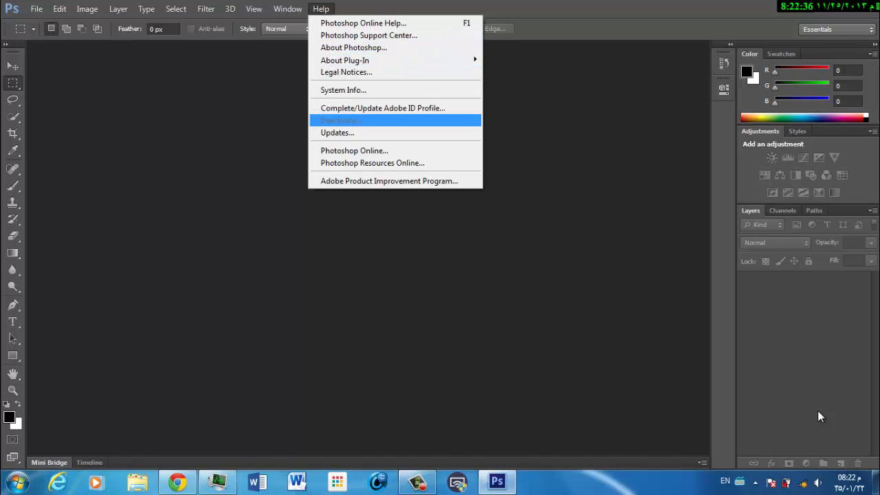
key(Down)
key(Down)
key(Down)
key(Down)
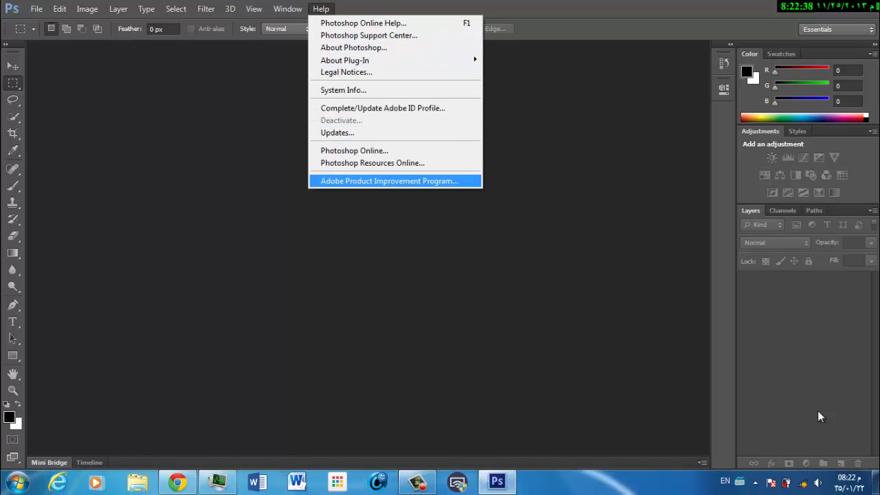
Look through the File, Edit, Image, View and Window menus
key(Left)
key(Left)
key(Left)
key(Left)
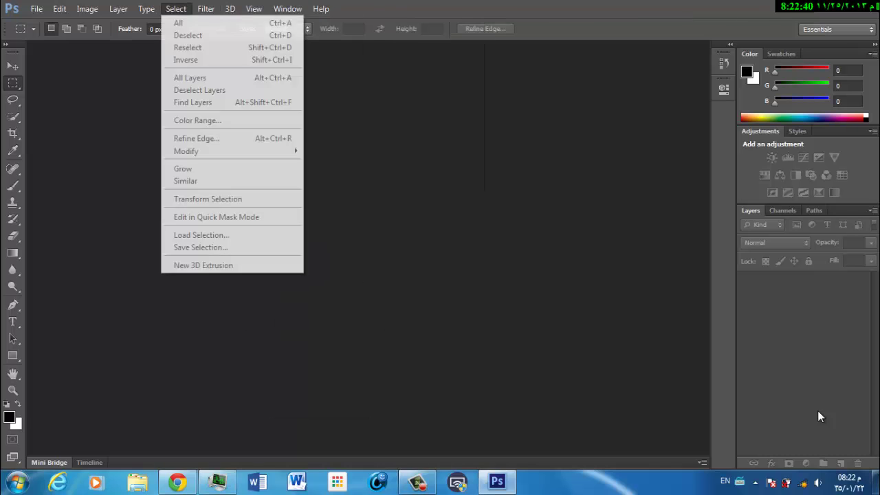
key(Left)
key(Left)
key(Left)
key(Left)
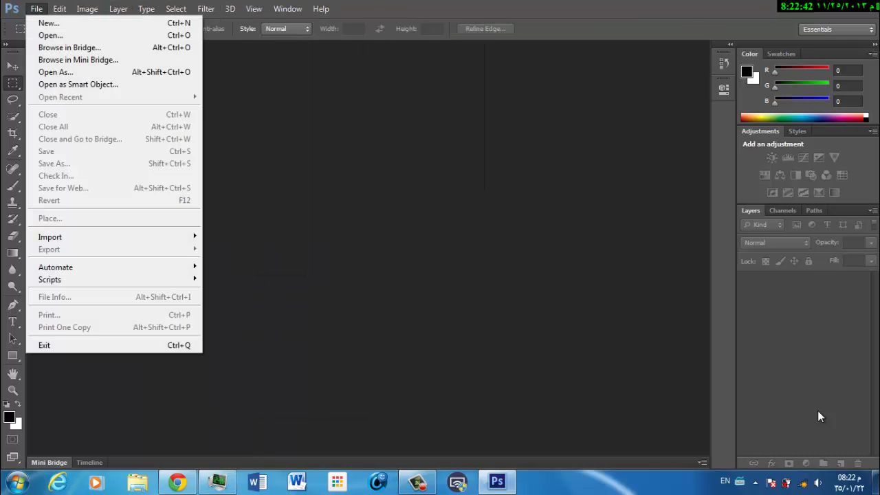
key(Left)
key(Right)
key(Down)
key(Down)
key(Down)
key(Down)
key(Down)
key(Down)
key(Down)
key(Up)
key(Up)
key(Up)
key(Up)
key(Up)
key(Up)
key(Right)
key(Right)
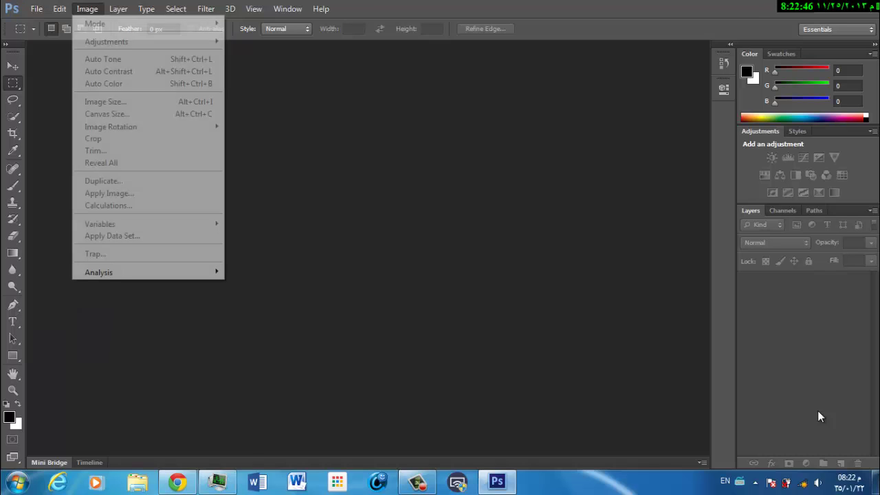
key(Left)
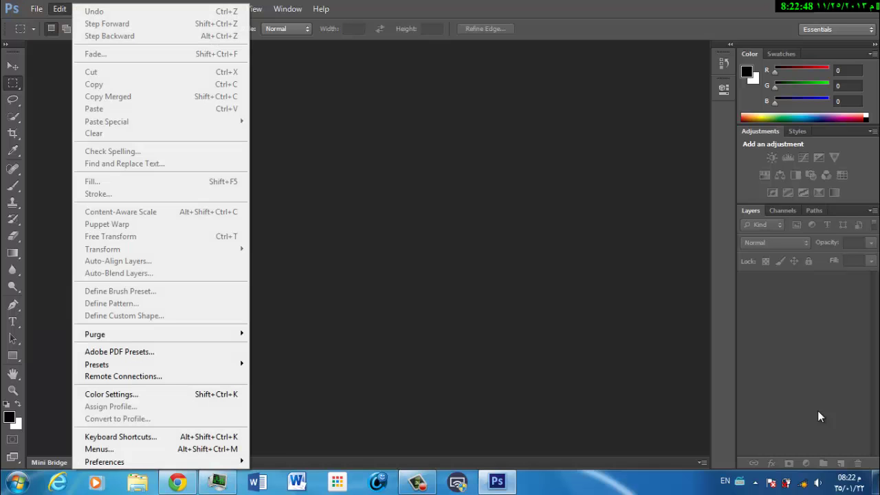
key(Right)
key(Right)
key(Right)
key(Right)
key(Right)
key(Right)
key(Left)
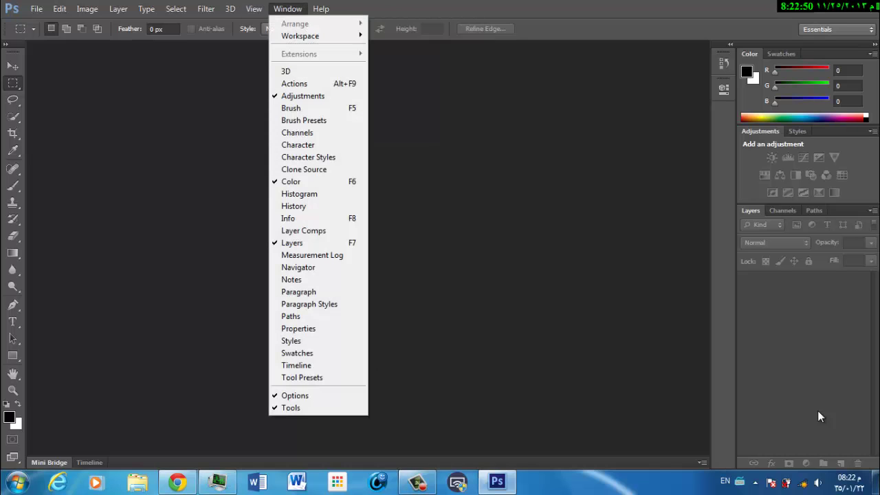
key(Left)
key(Left)
key(Right)
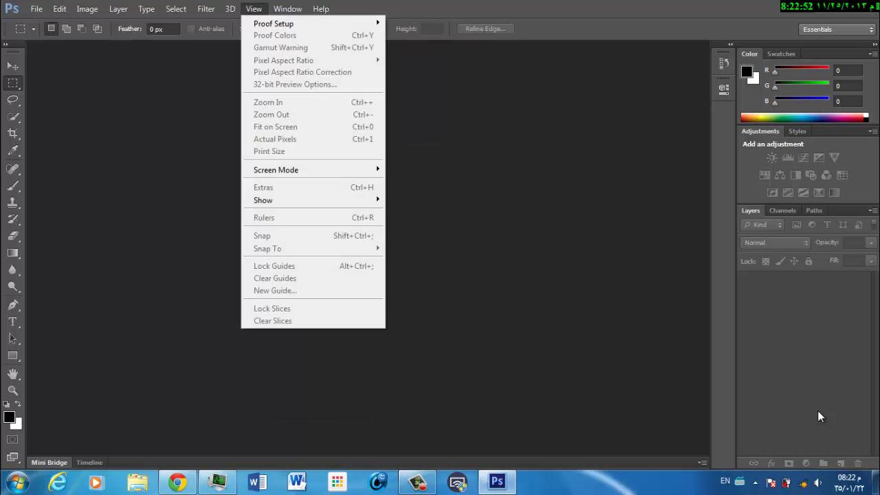
key(Right)
key(Right)
Choose Help > Adobe Product Improvement Program
key(Down)
key(Down)
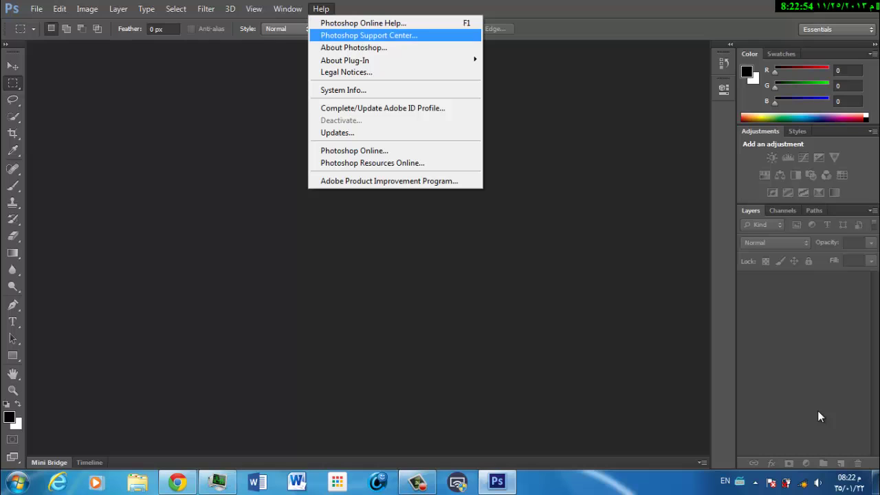
key(Down)
key(Down)
key(Down)
key(Up)
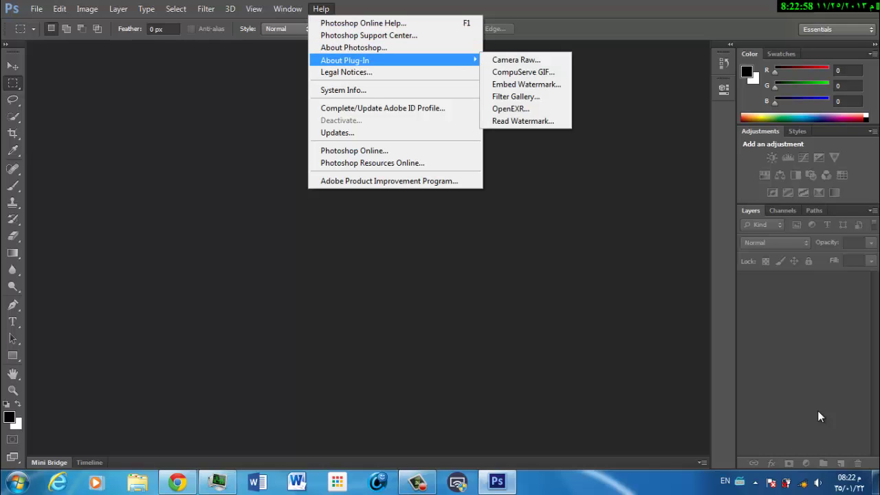
key(Down)
key(Down)
key(Down)
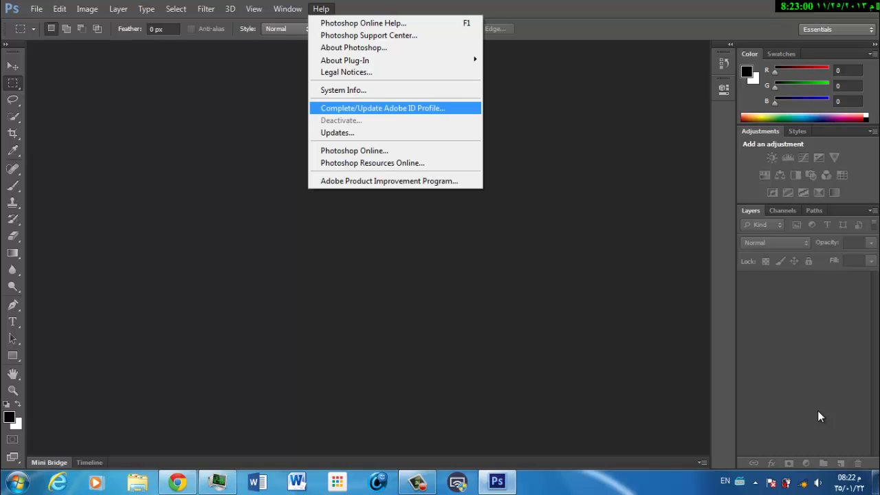
key(Down)
key(Down)
key(Down)
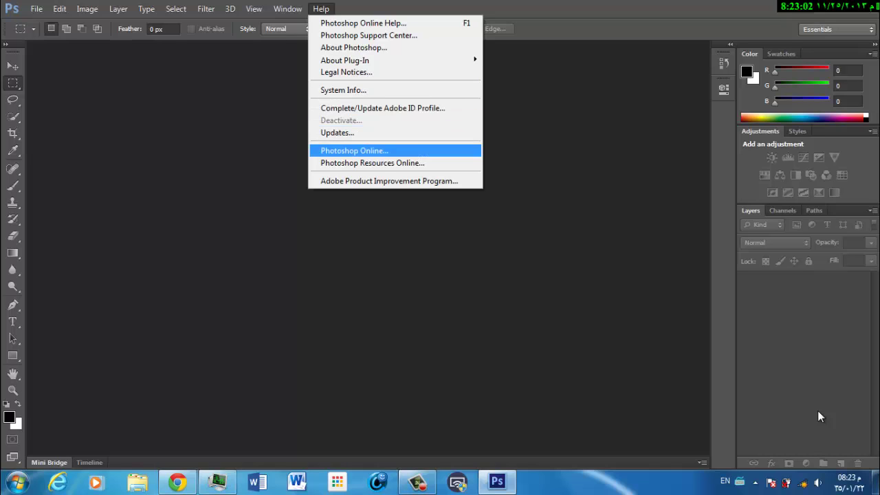
key(Down)
key(Down)
key(Return)
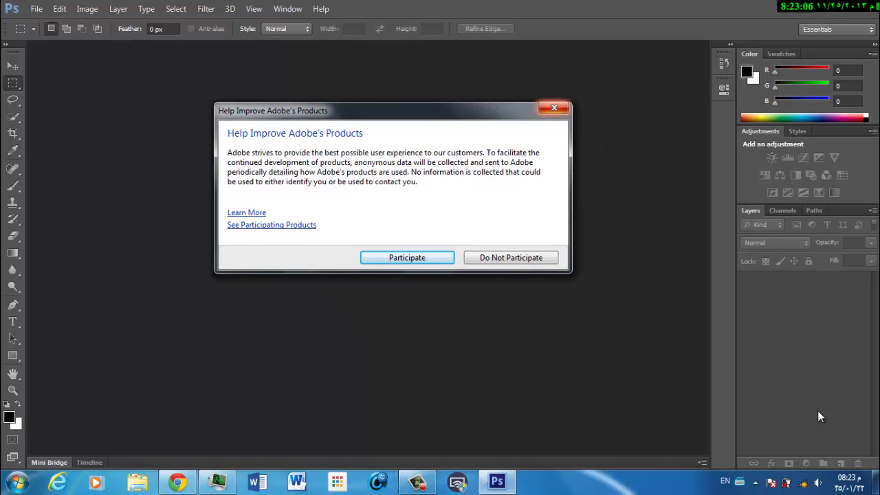
Dismiss the improvement dialog, try Photoshop Resources Online, then close Chrome's tab and return to Photoshop
key(Escape)
key(alt+h)
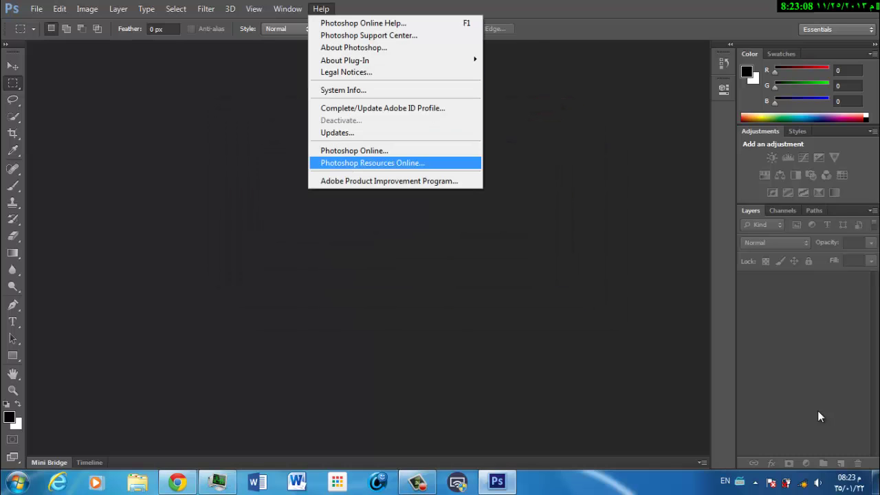
key(Return)
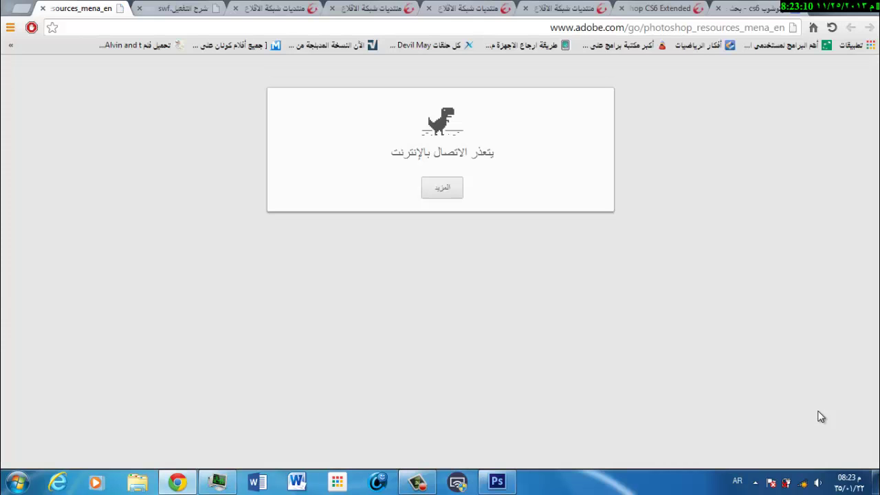
key(ctrl+w)
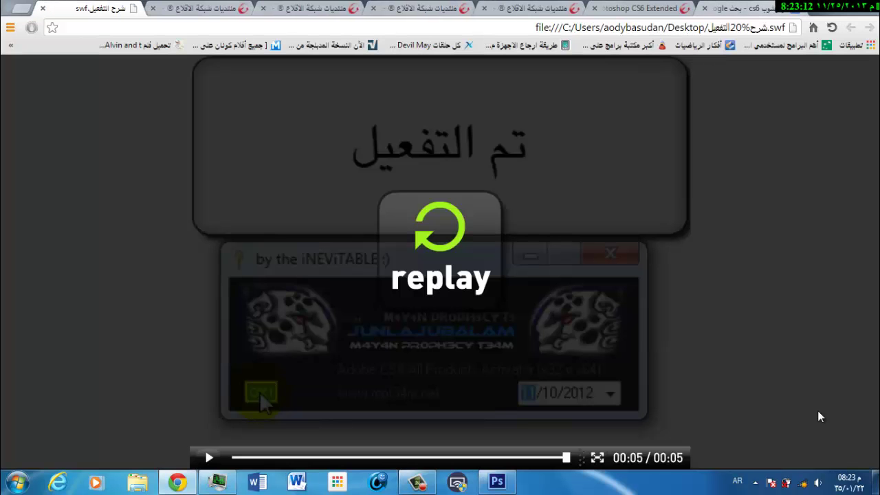
key(alt+Tab)
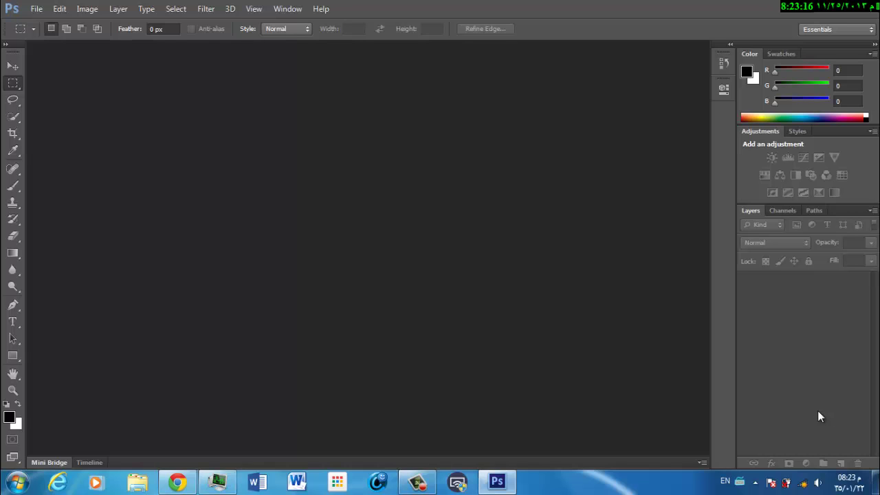
Create a new white document at the Default Photoshop Size
key(alt+f)
key(Down)
key(Up)
key(Return)
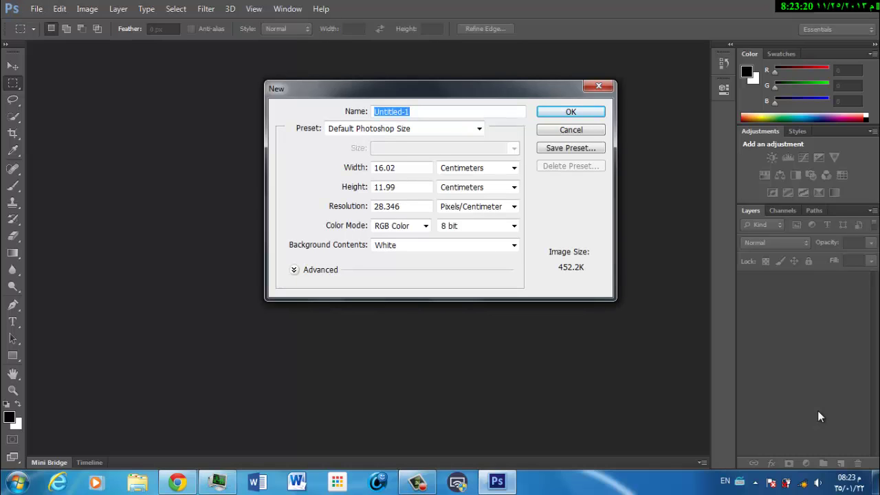
key(Return)
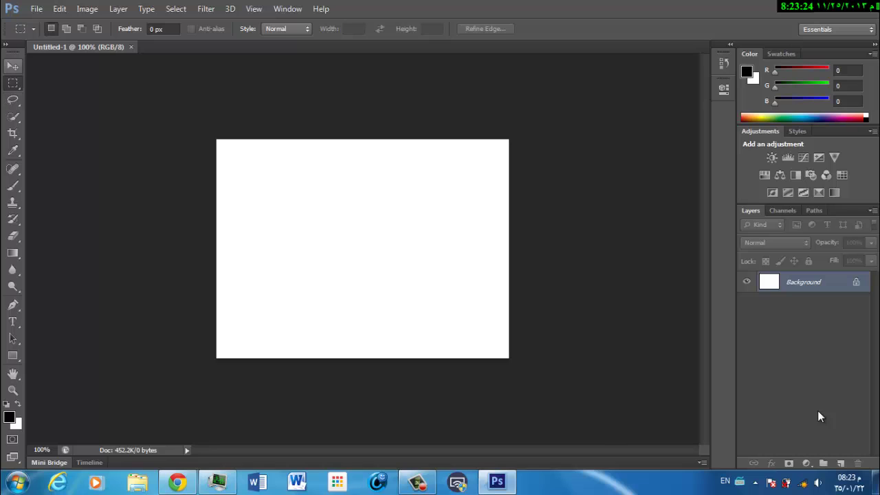
Try the Move and Type tools, dismiss the locked-layer error, and minimise Photoshop to the desktop
key(v)
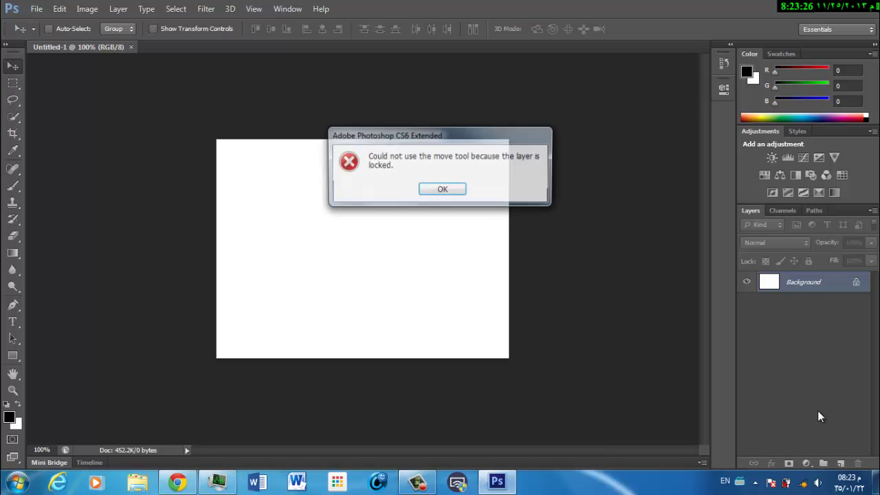
key(Return)
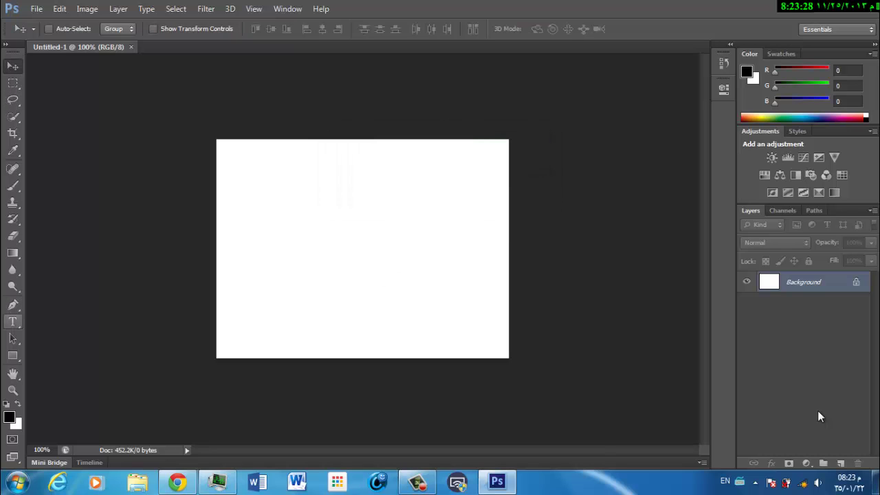
key(t)
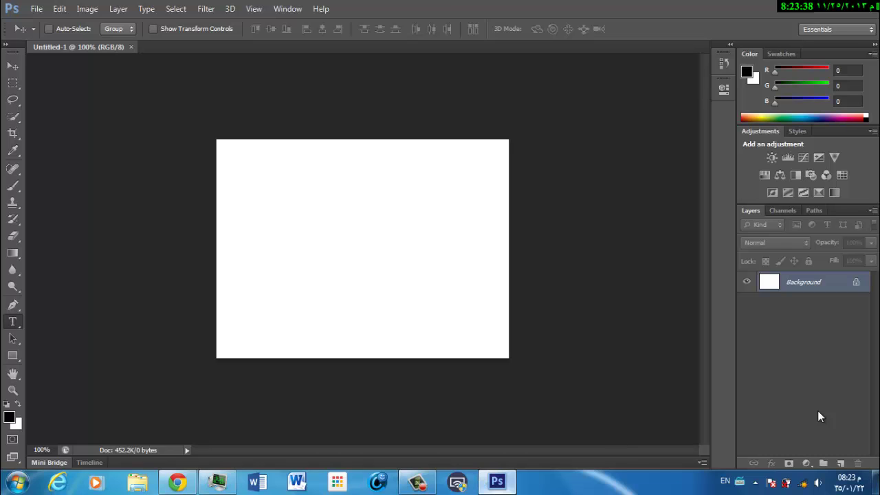
key(super+d)
key(super+d)
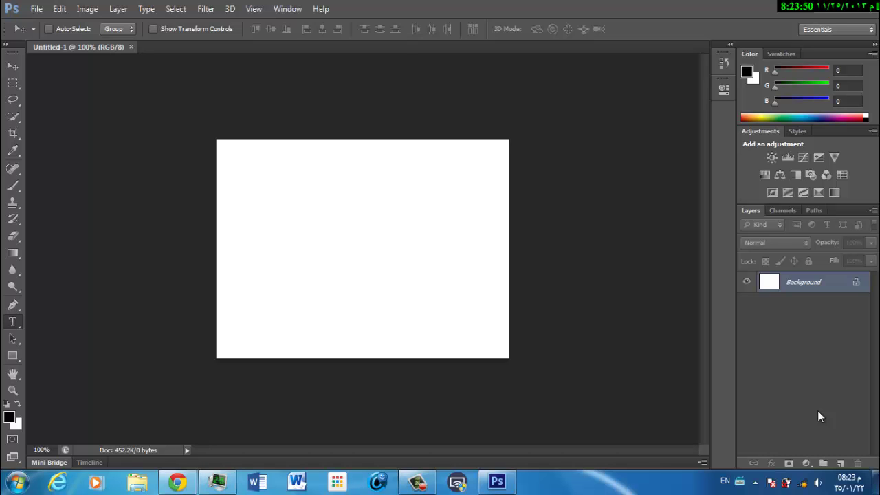
key(super+d)
Refresh the desktop twice from its context menu so the setup files line up on the right
key(shift+F10)
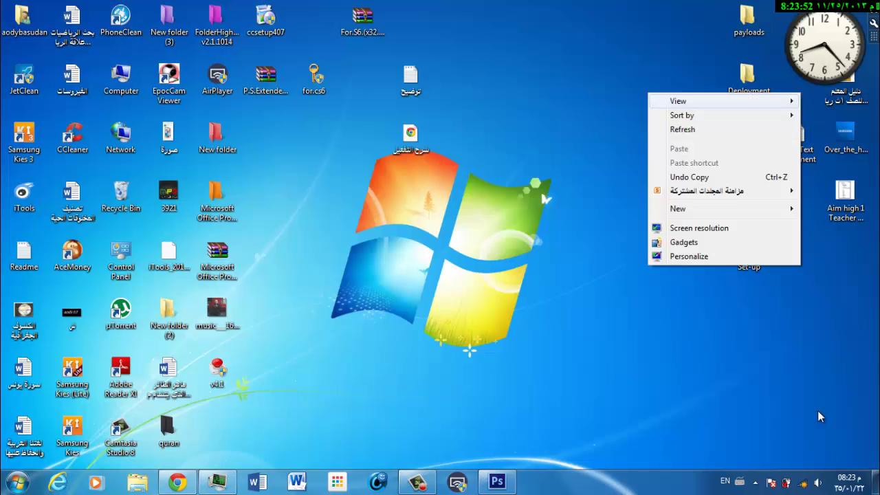
key(Down)
key(Down)
key(Down)
key(Return)
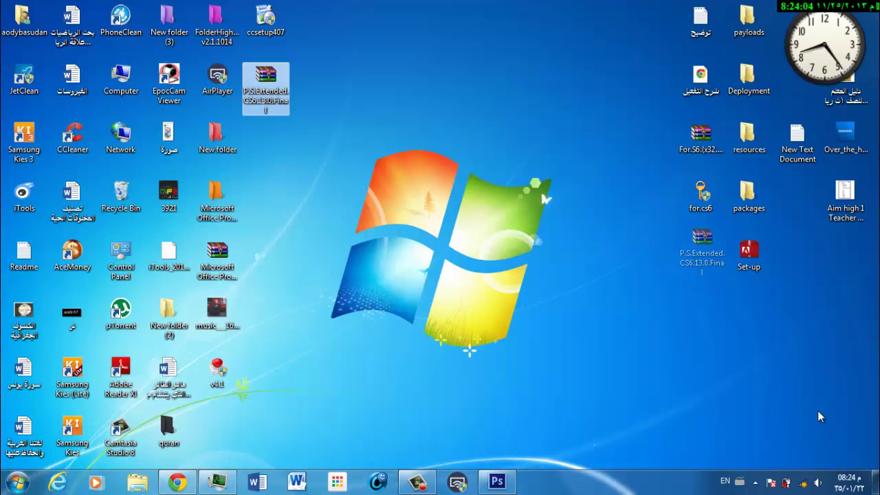
key(shift+F10)
key(Return)
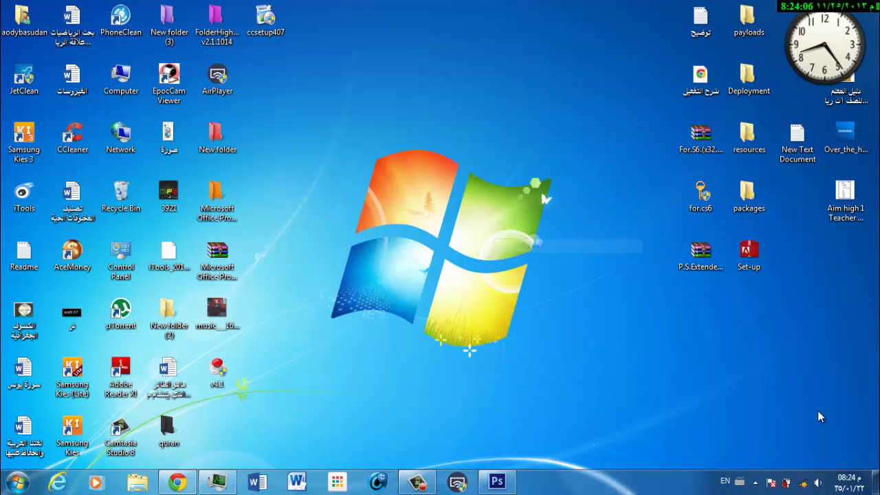